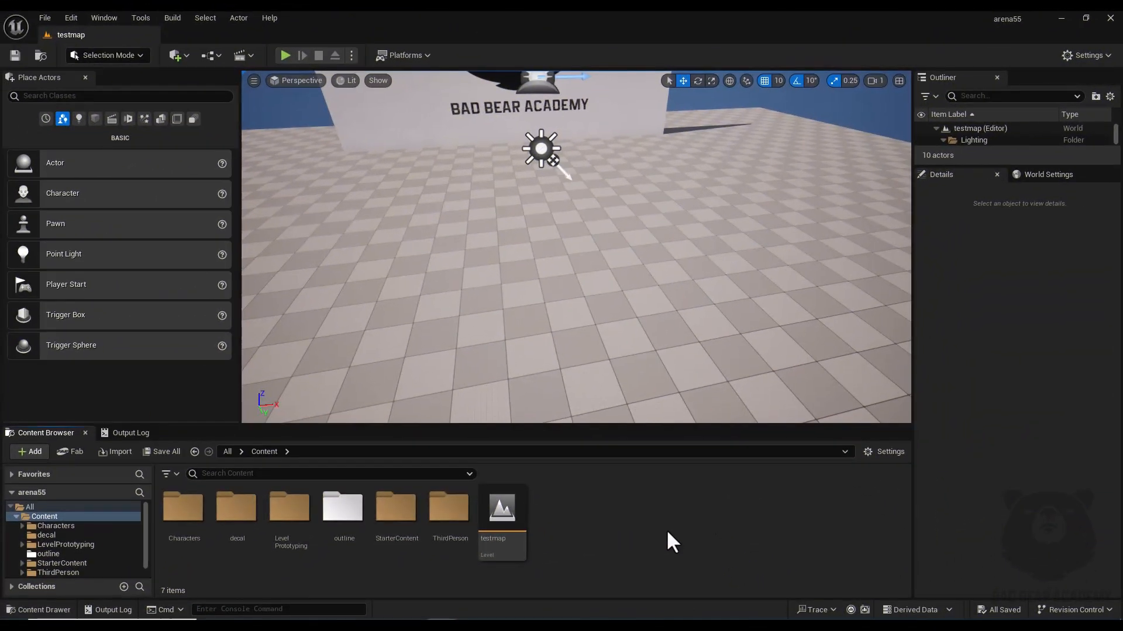
- Create a new material named highlight-mat in the outline folder
double_click(351, 513)
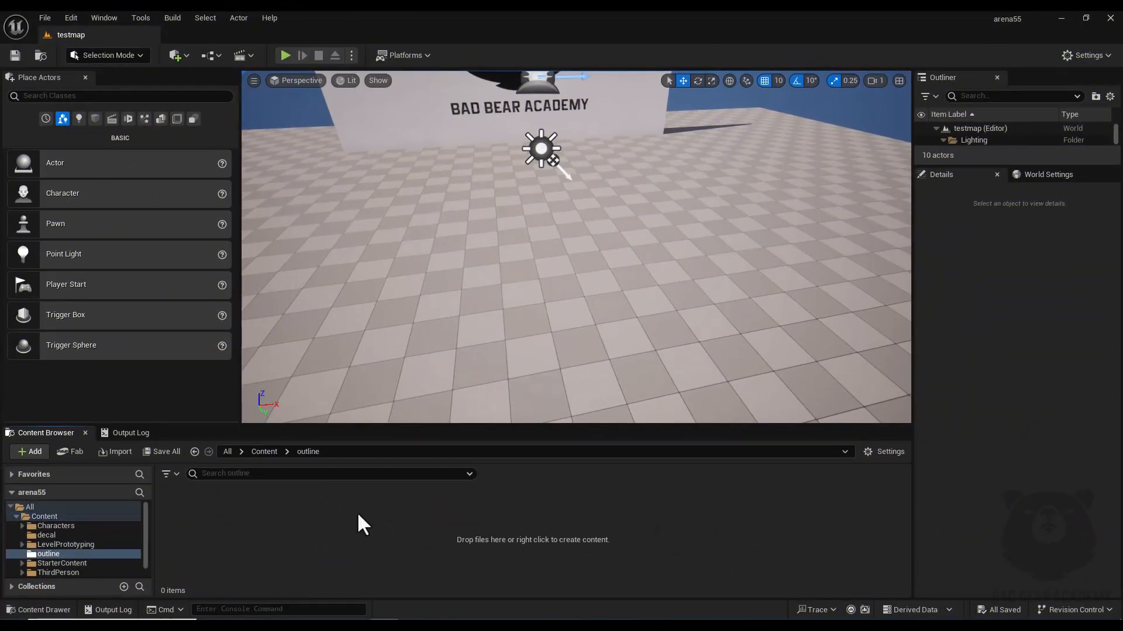
right_click(357, 512)
mouse_move(408, 439)
left_click(398, 220)
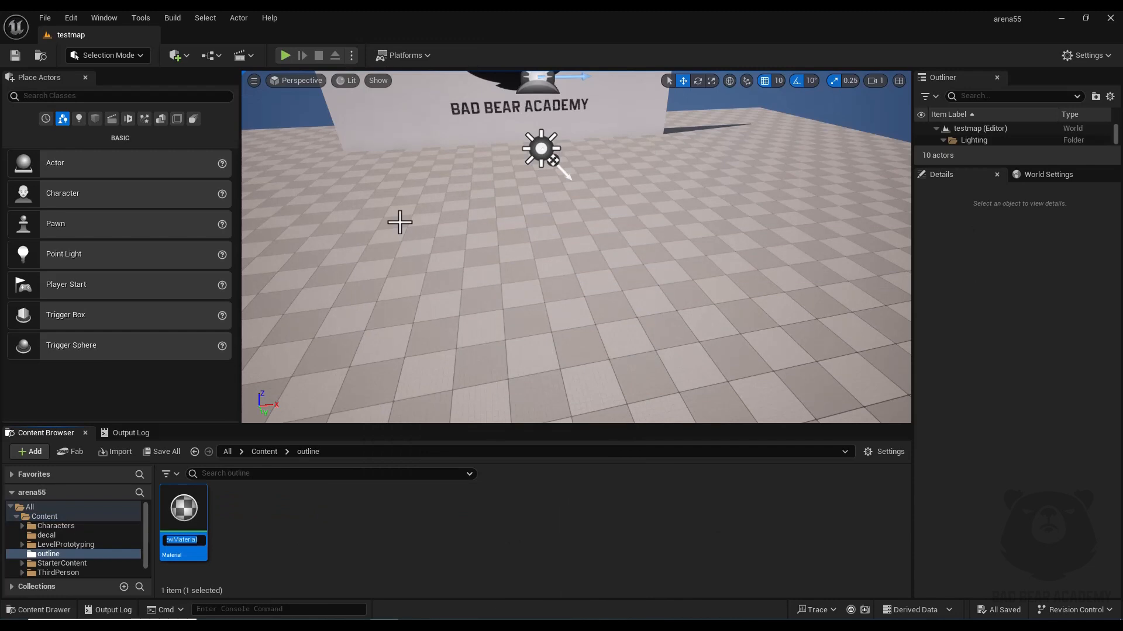
type("highlight-mat")
key("Return")
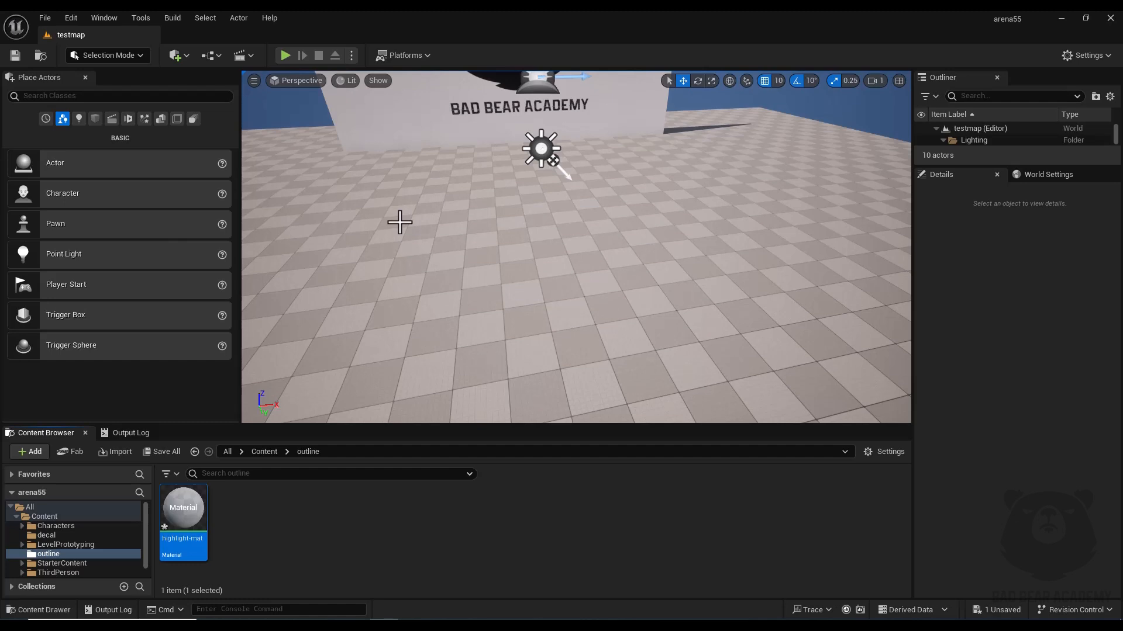
- Open the highlight-mat material, set its Blend Mode to Masked and enable Two Sided
key("Return")
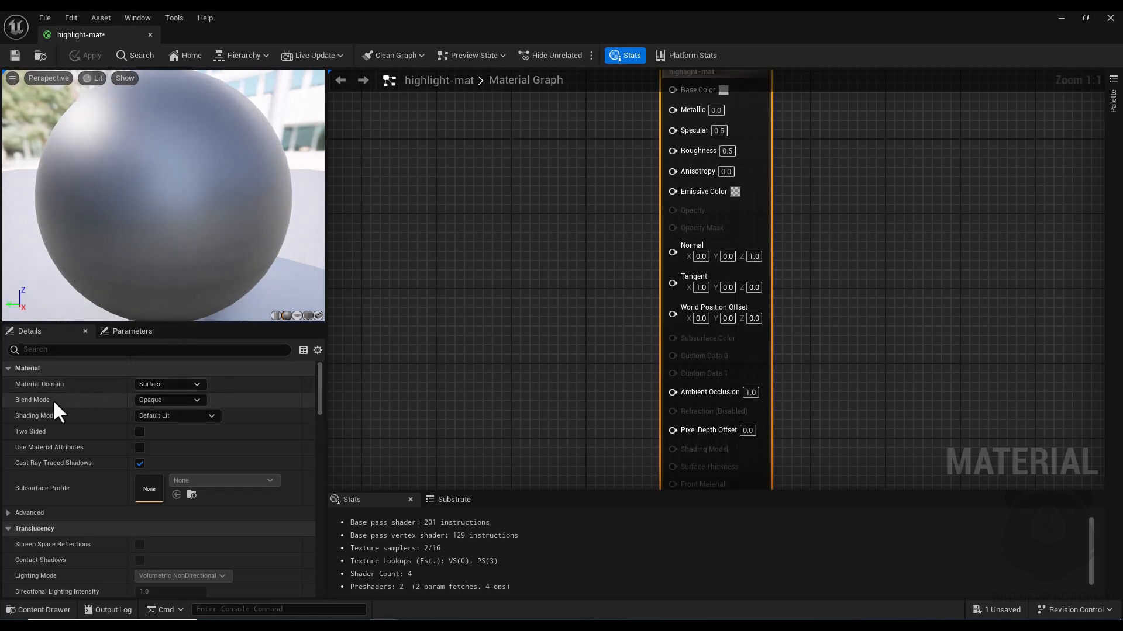
left_click(142, 401)
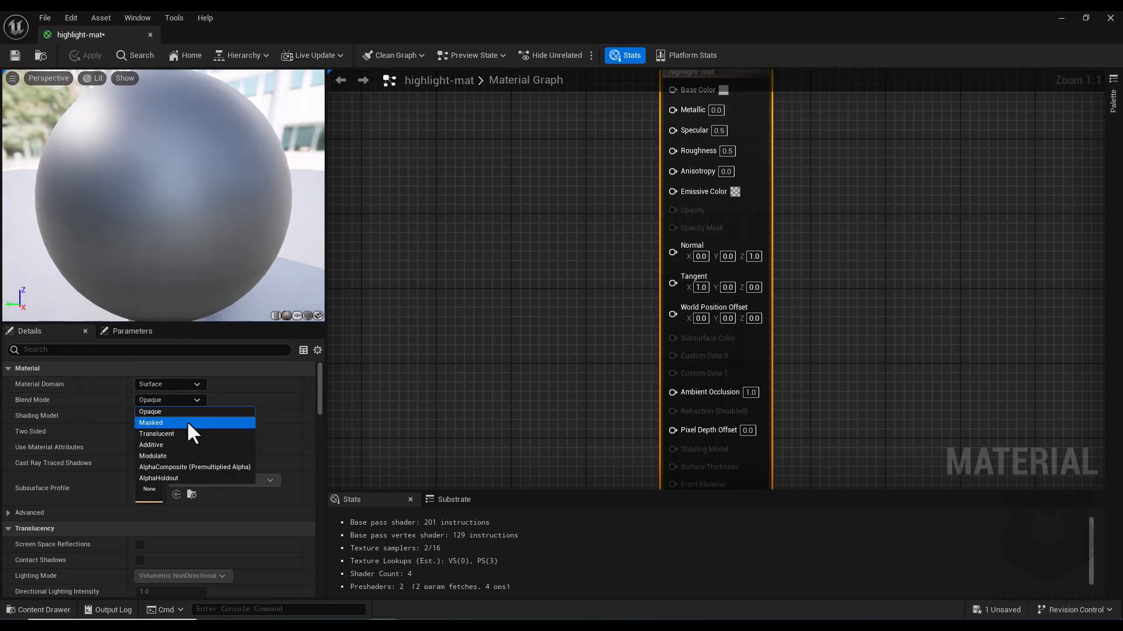
left_click(187, 422)
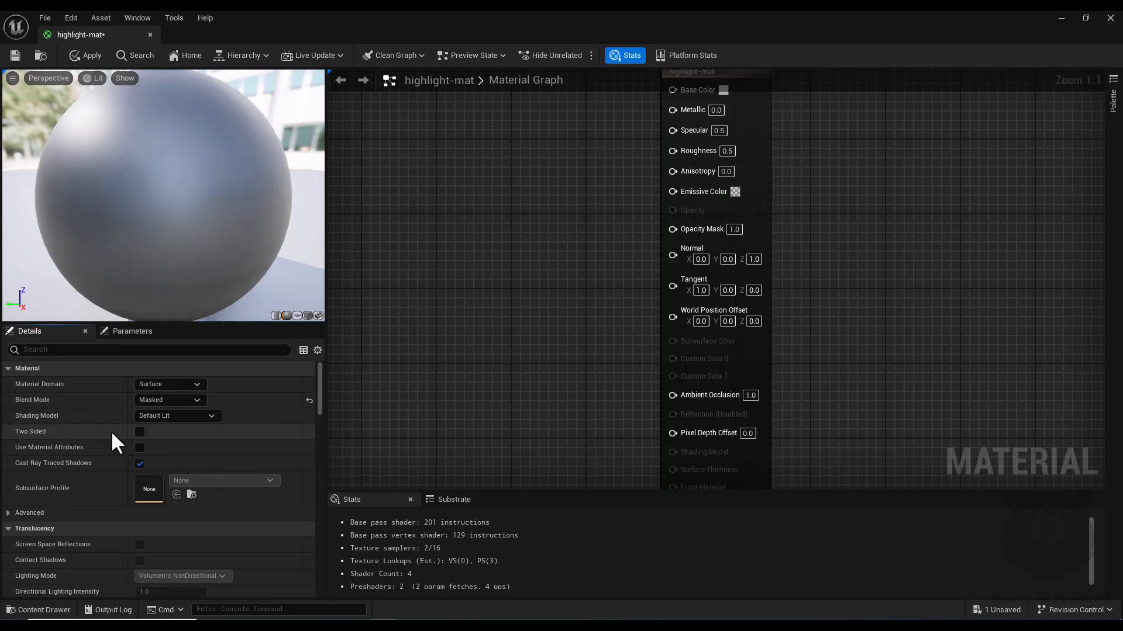
left_click(139, 433)
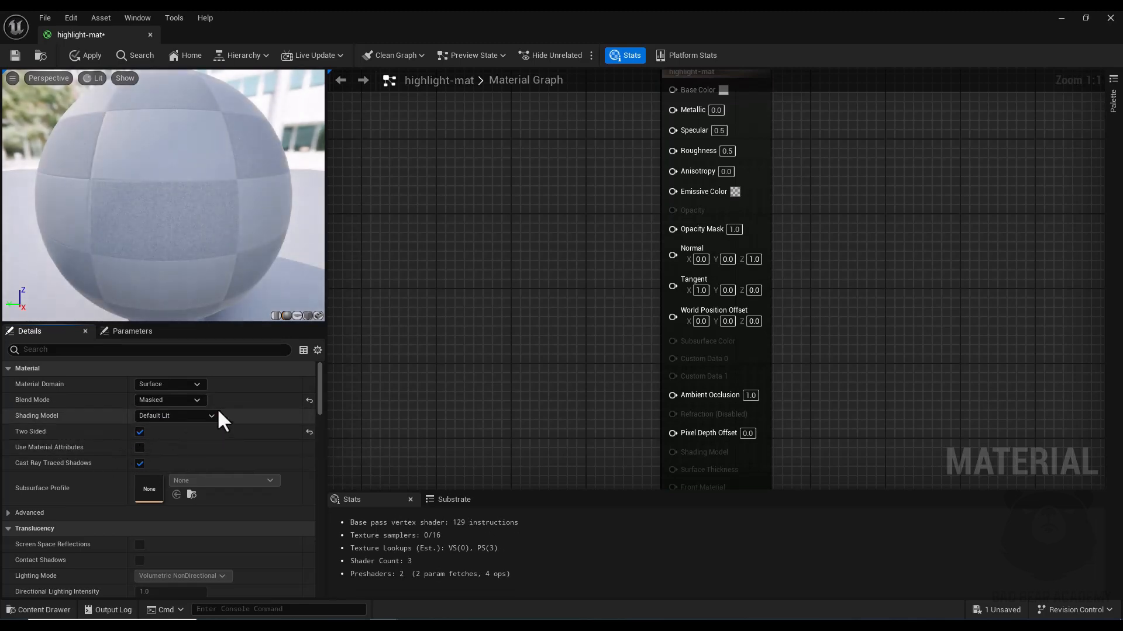
- Add a TwoSidedSign node to the material graph beside the highlight-mat output node
right_click_drag(520, 240, 535, 276)
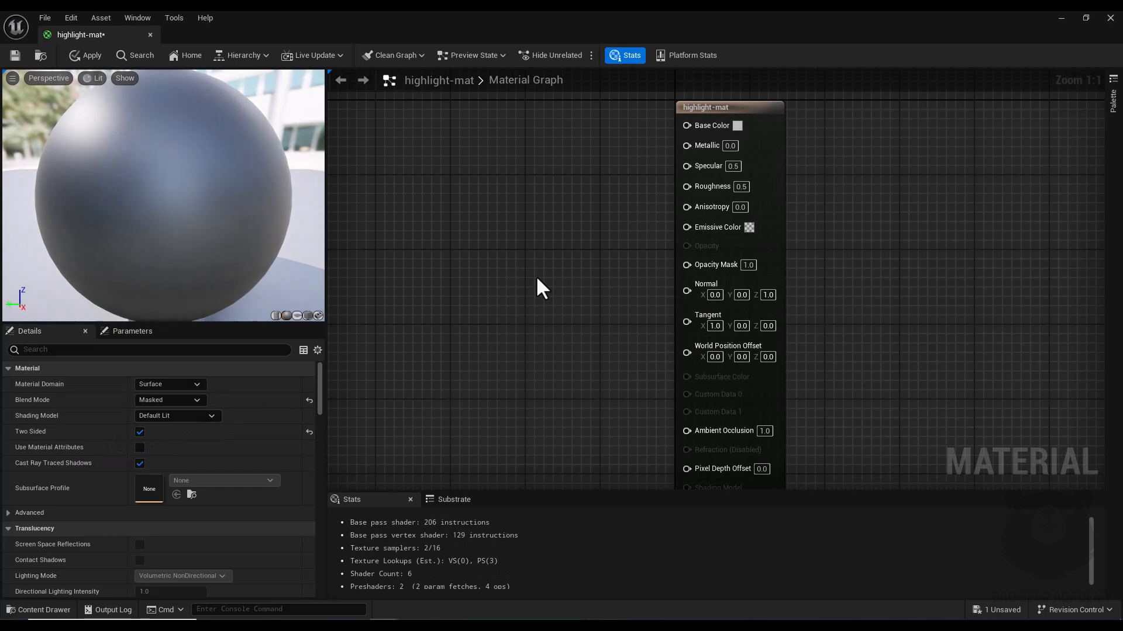
right_click(472, 241)
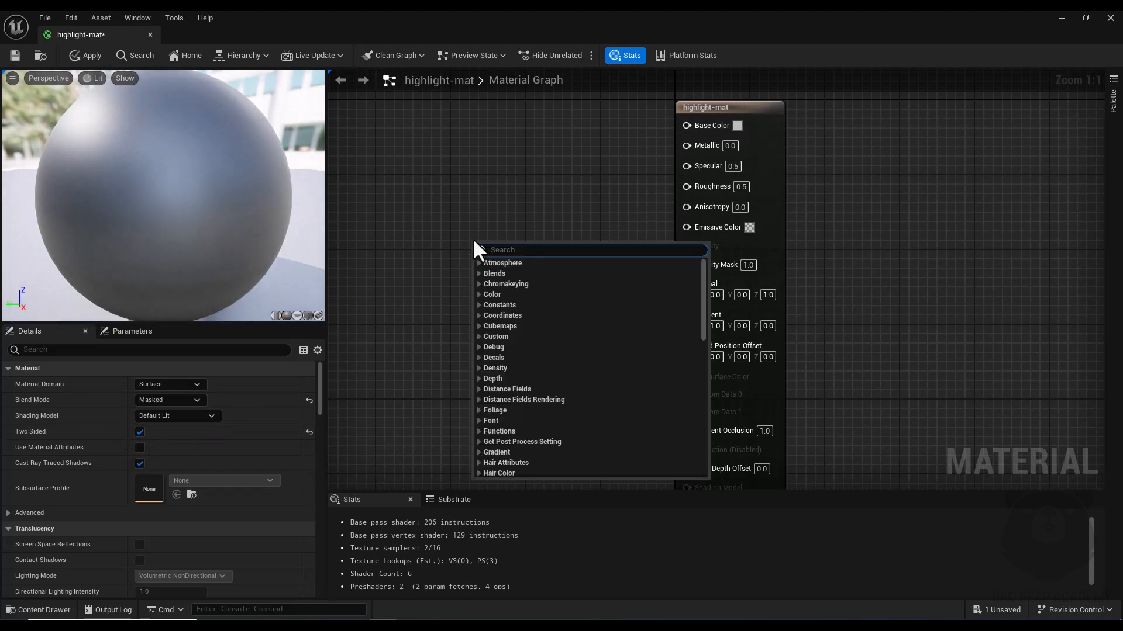
type("two")
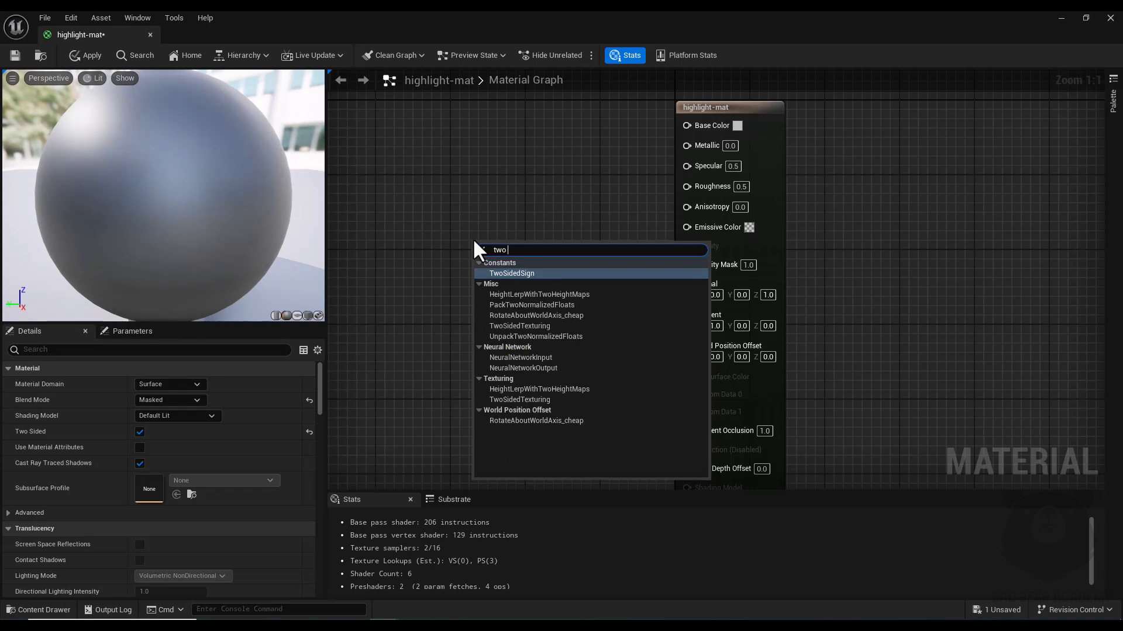
key("Return")
- Feed TwoSidedSign into a new OneMinus node and connect its output to the material's Opacity Mask
left_click_drag(485, 250, 481, 273)
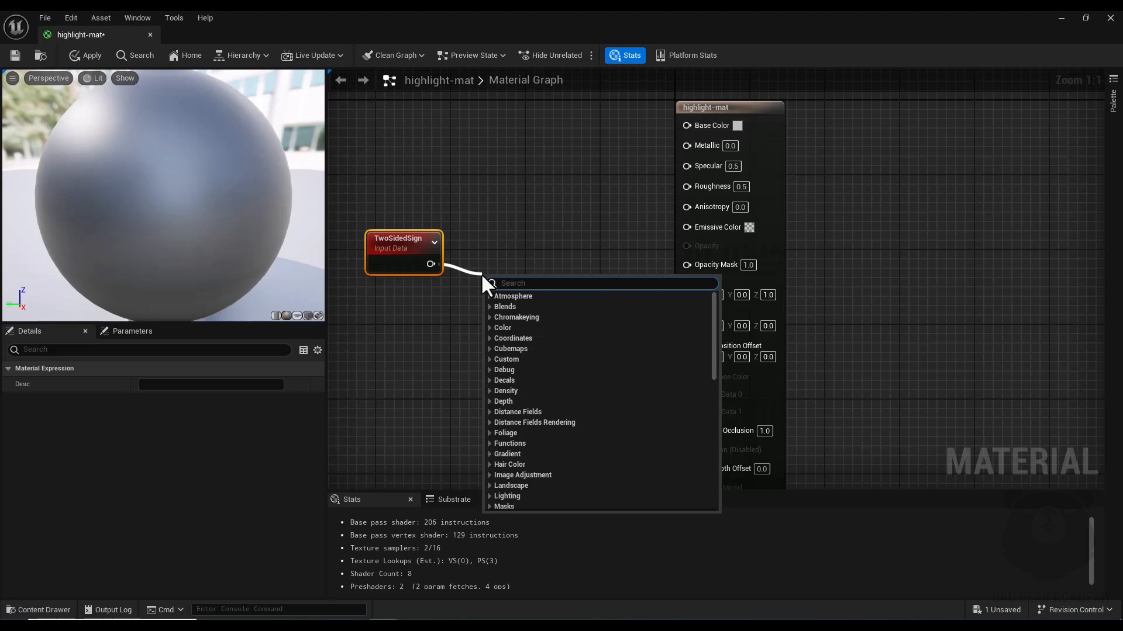
type("minu")
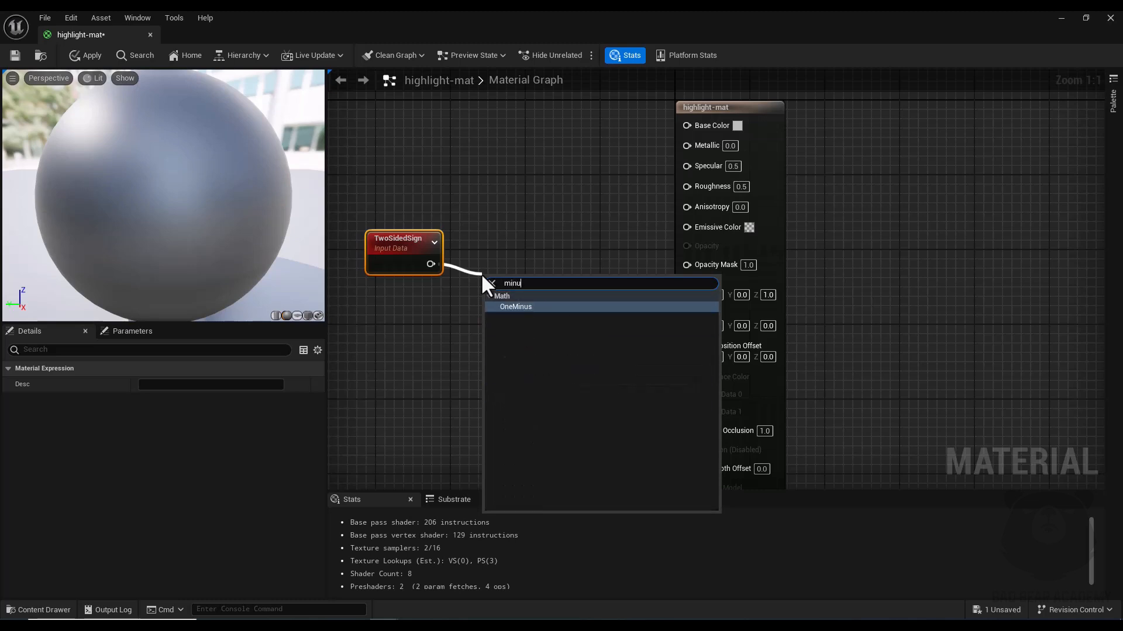
key("Return")
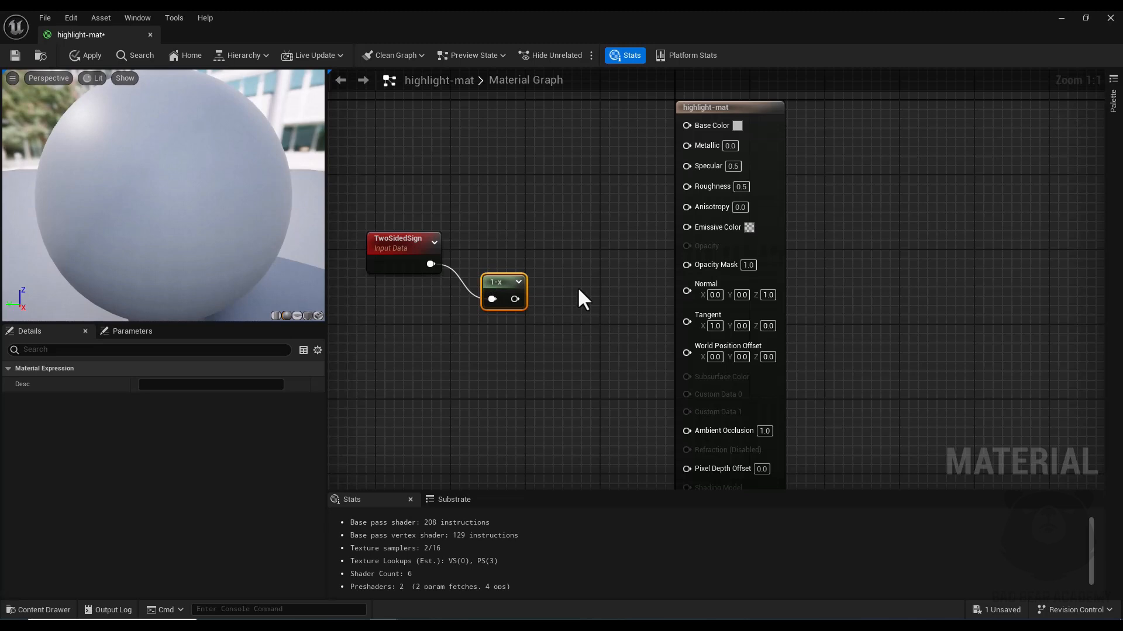
left_click_drag(517, 300, 694, 265)
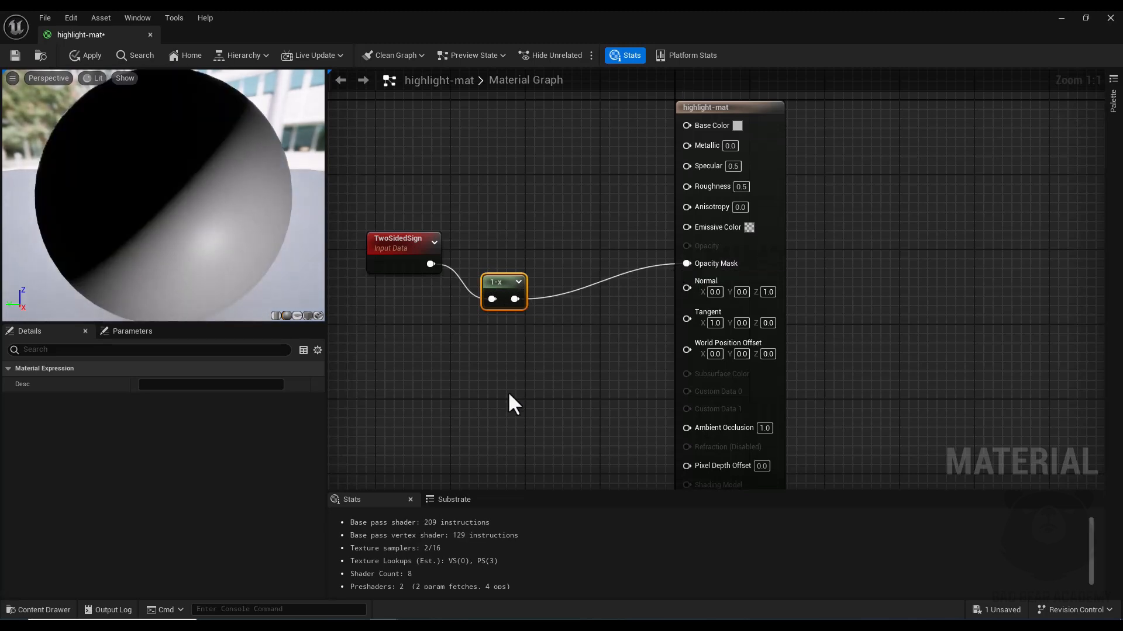
- Add a VertexNormalWS node and place it below the TwoSidedSign node
right_click_drag(507, 391, 558, 316)
right_click(436, 321)
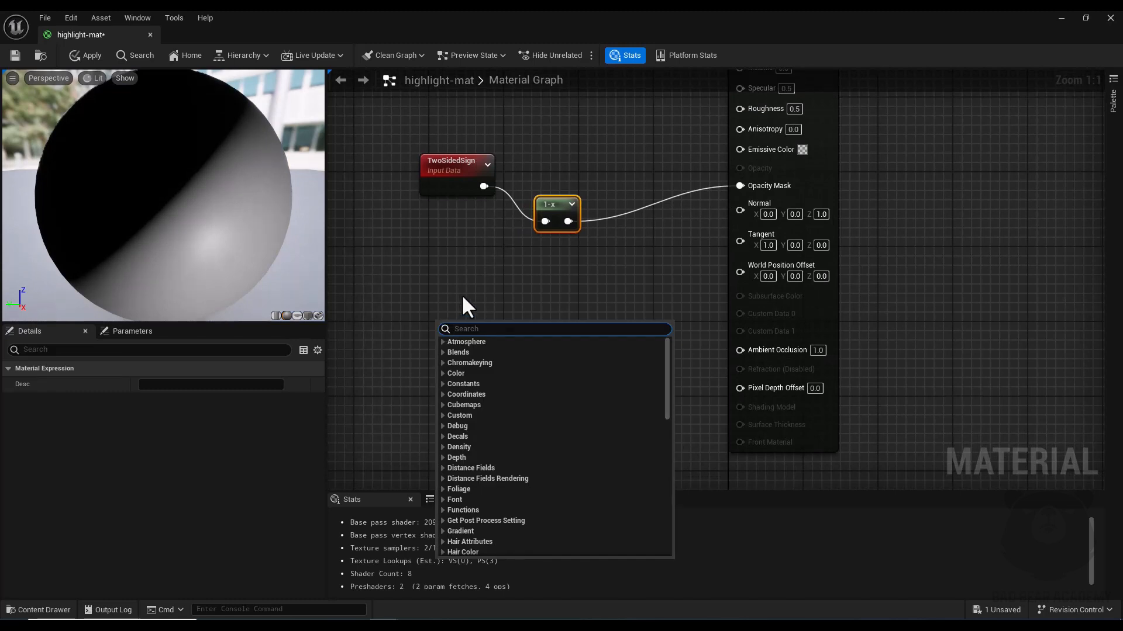
type("ver")
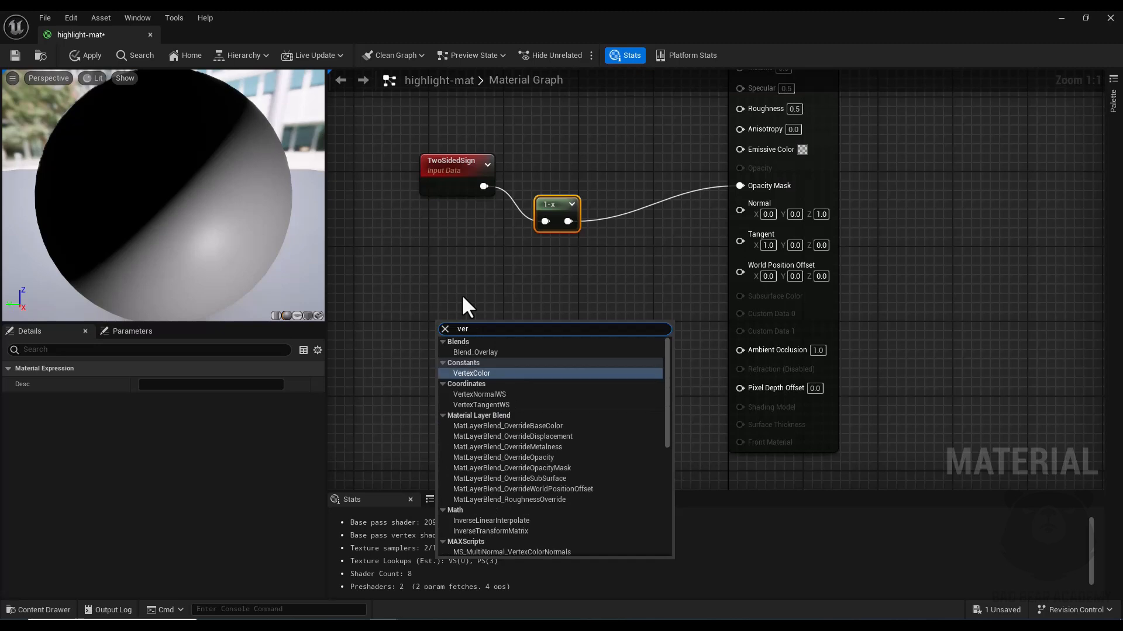
type("tex")
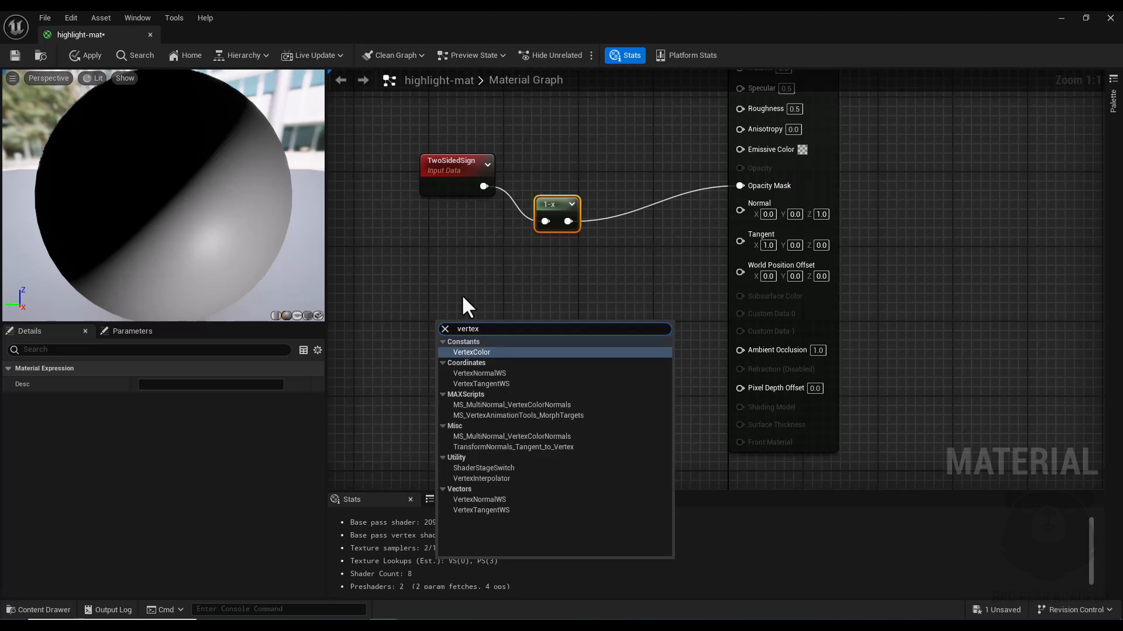
left_click(519, 373)
left_click_drag(477, 340, 437, 316)
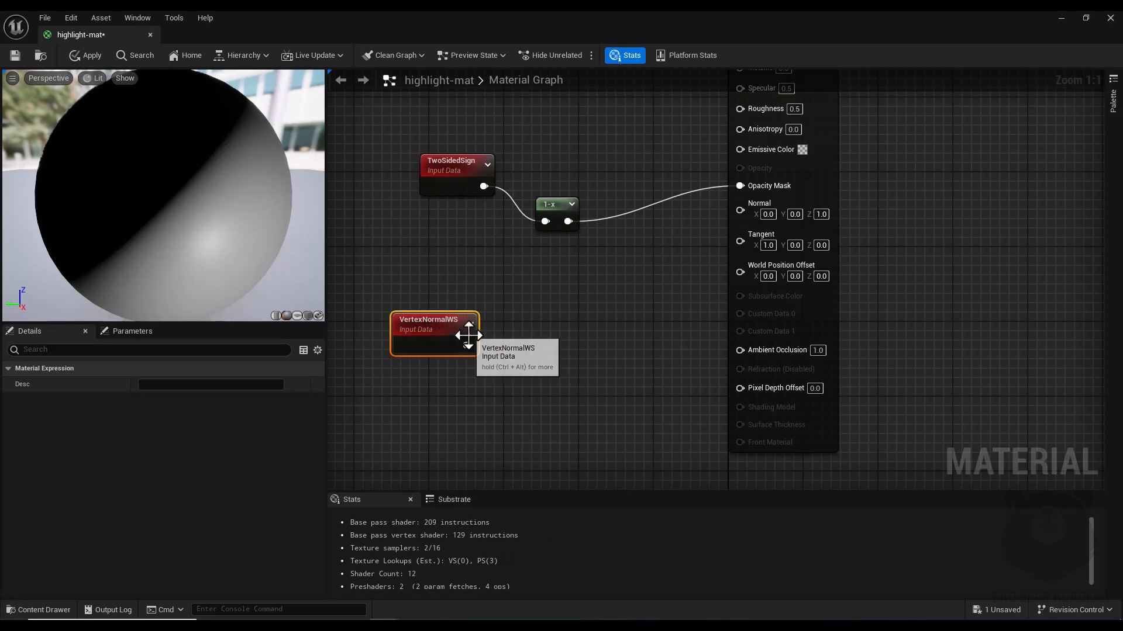
- Create a Multiply node with the VertexNormalWS output connected to its A input
left_click_drag(465, 345, 570, 341)
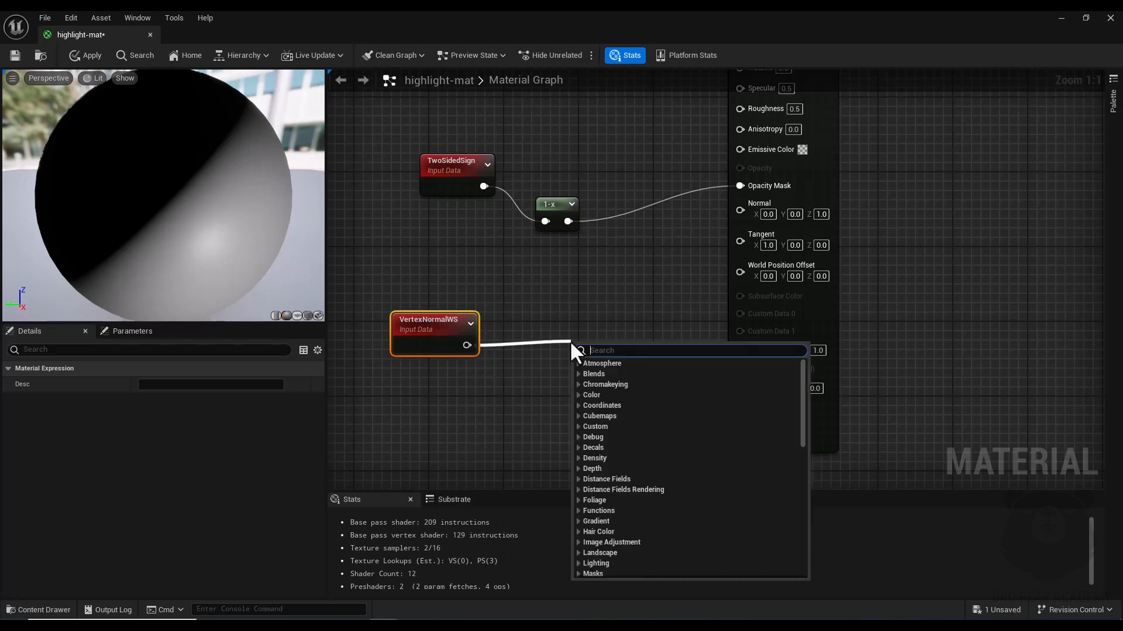
type("mul")
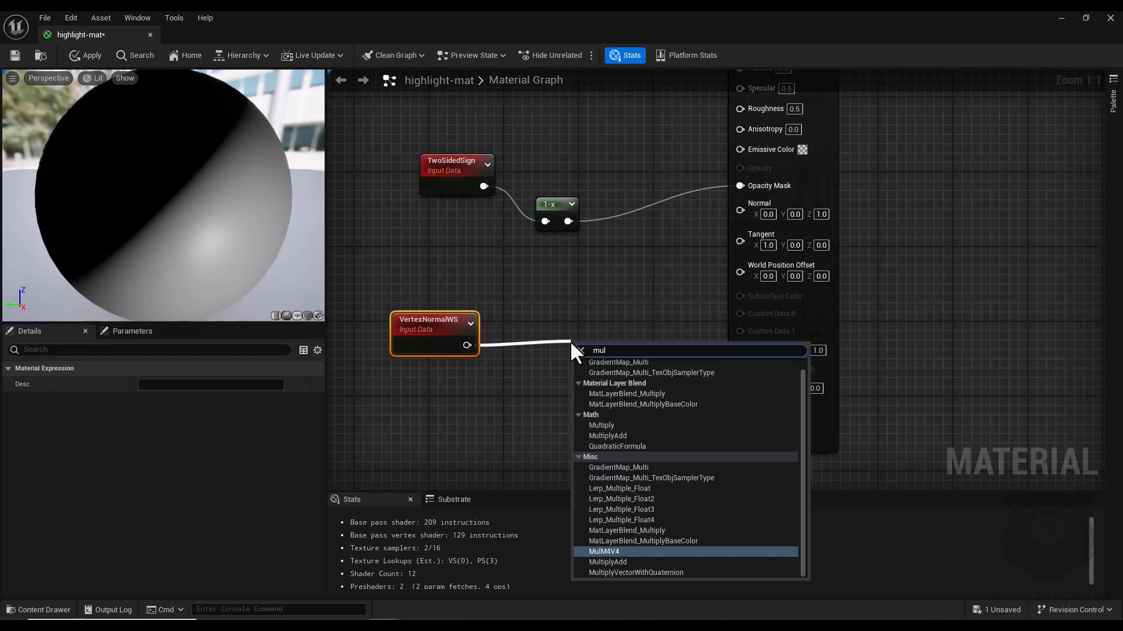
type("ti")
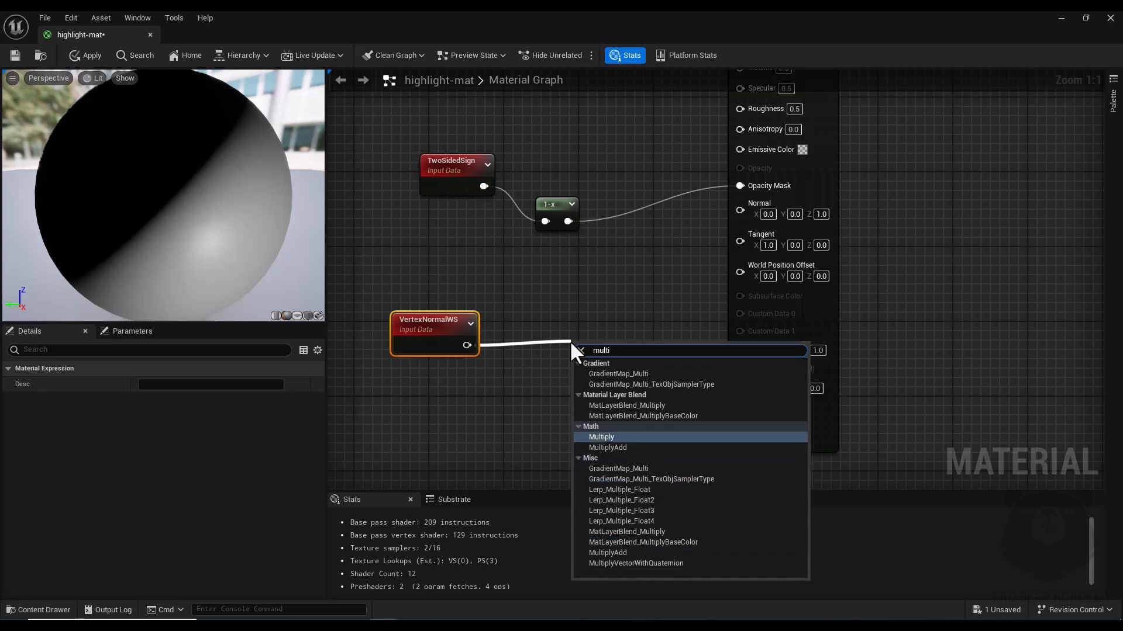
key("Return")
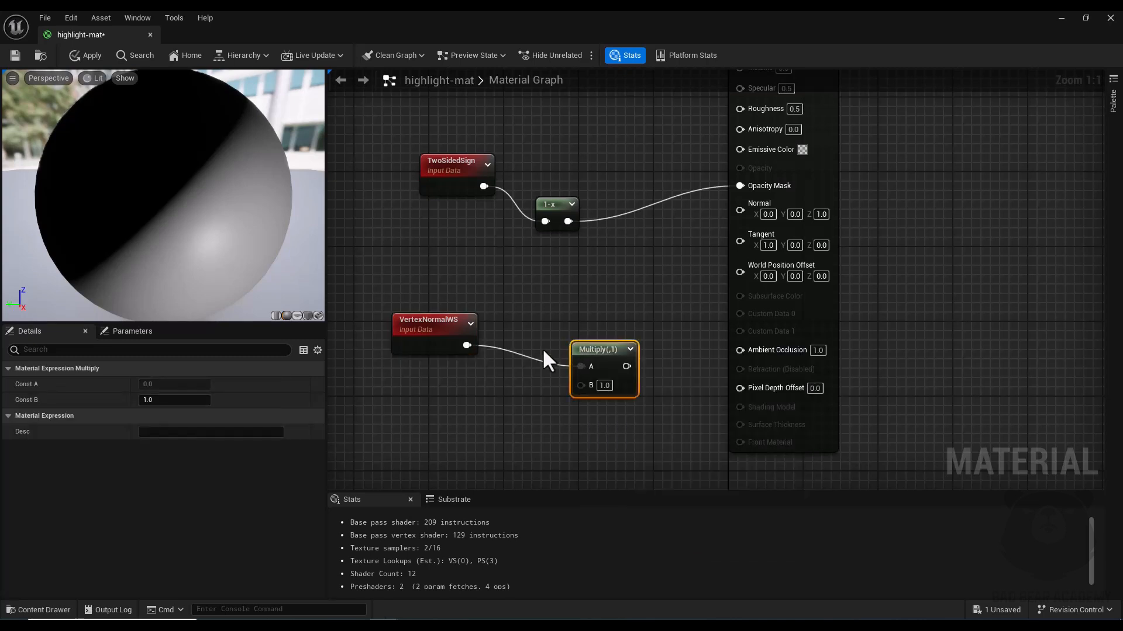
- Add a ScalarParameter named thickness and place it below the VertexNormalWS node
right_click(451, 396)
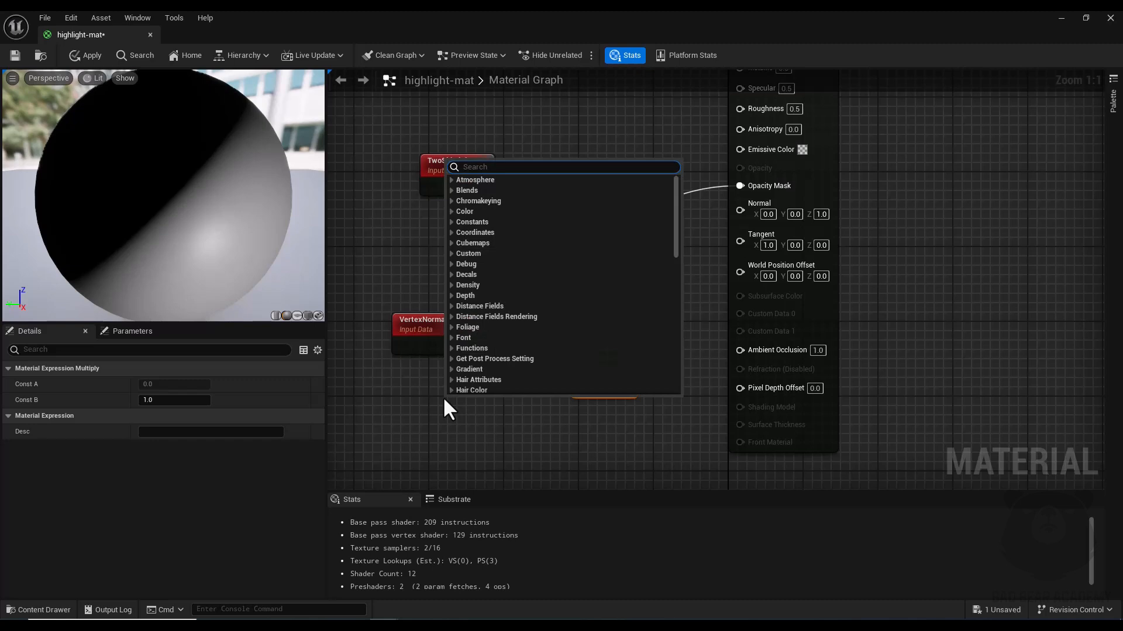
type("sca")
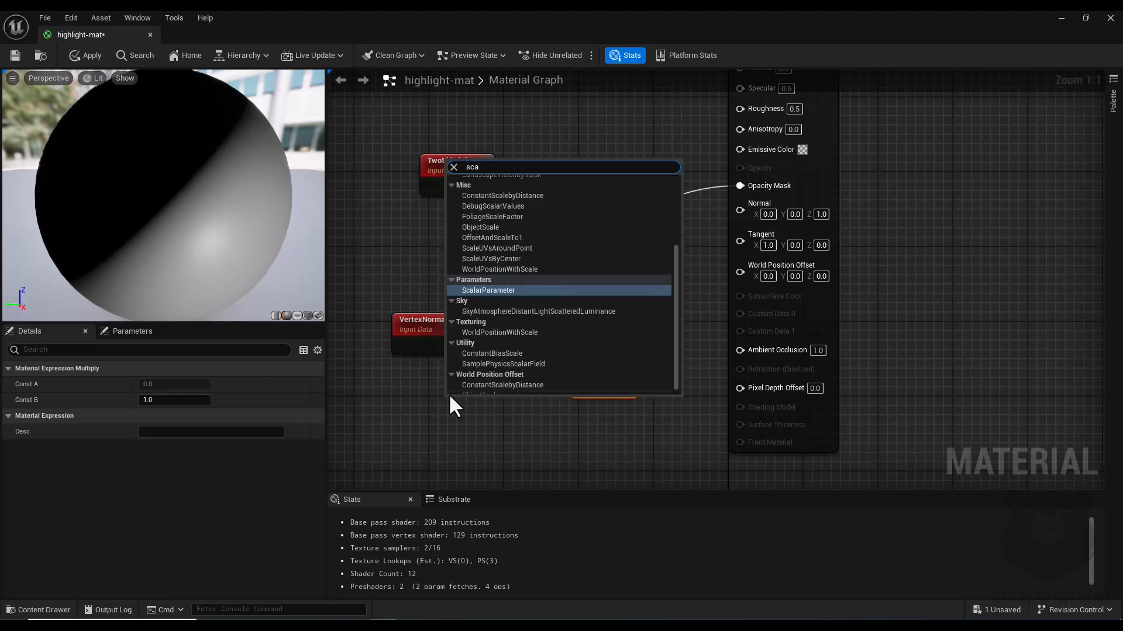
key("Return")
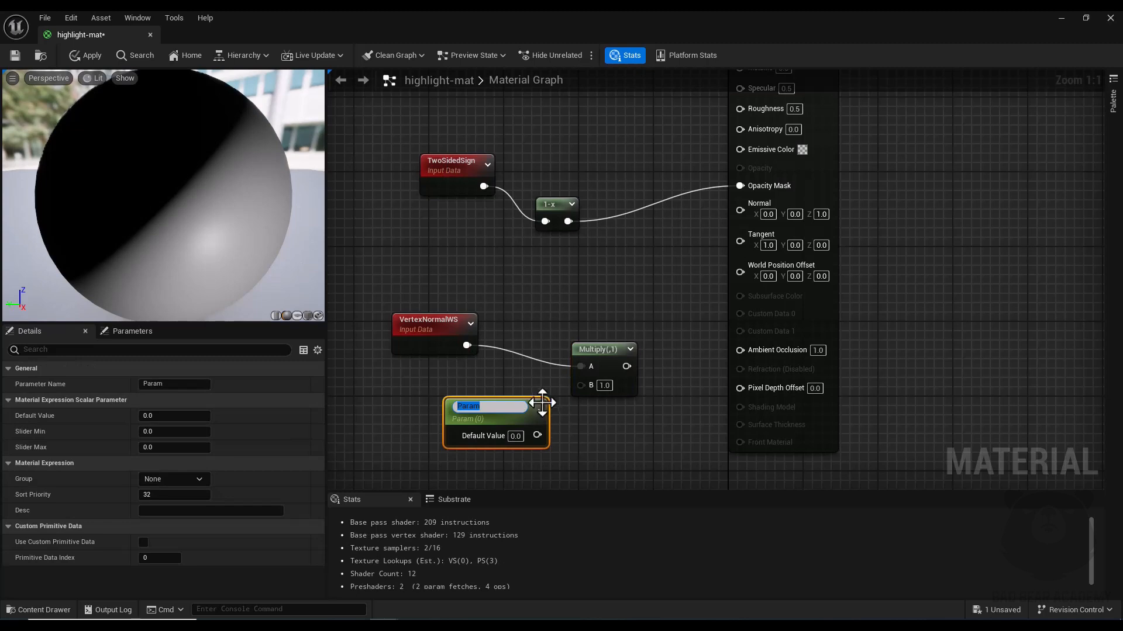
type("thick")
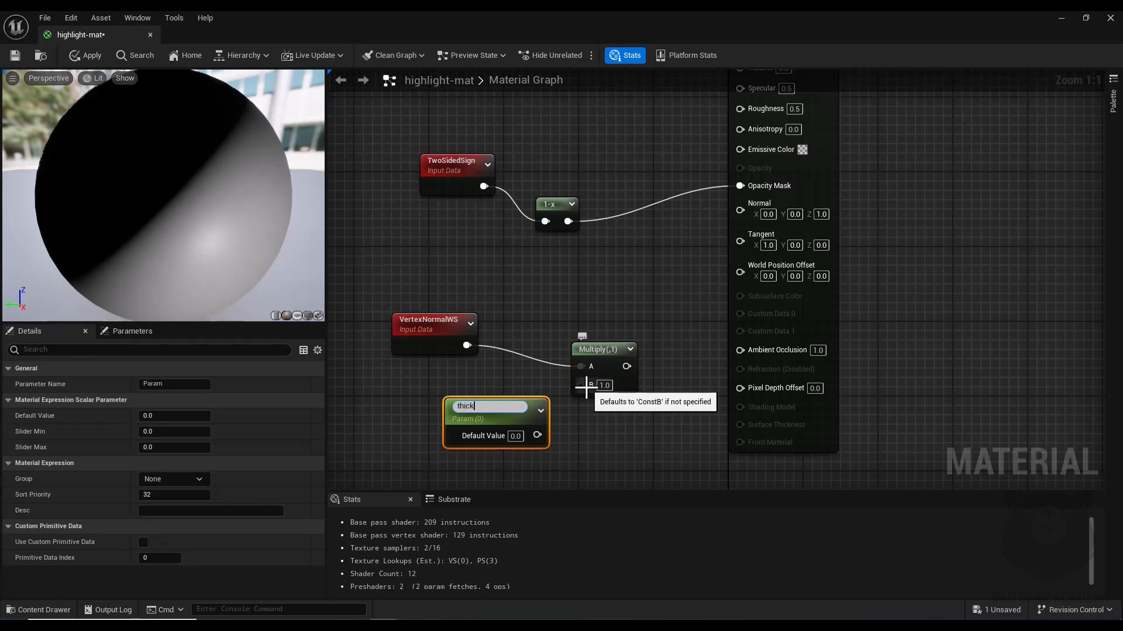
type("ness")
left_click_drag(475, 423, 403, 422)
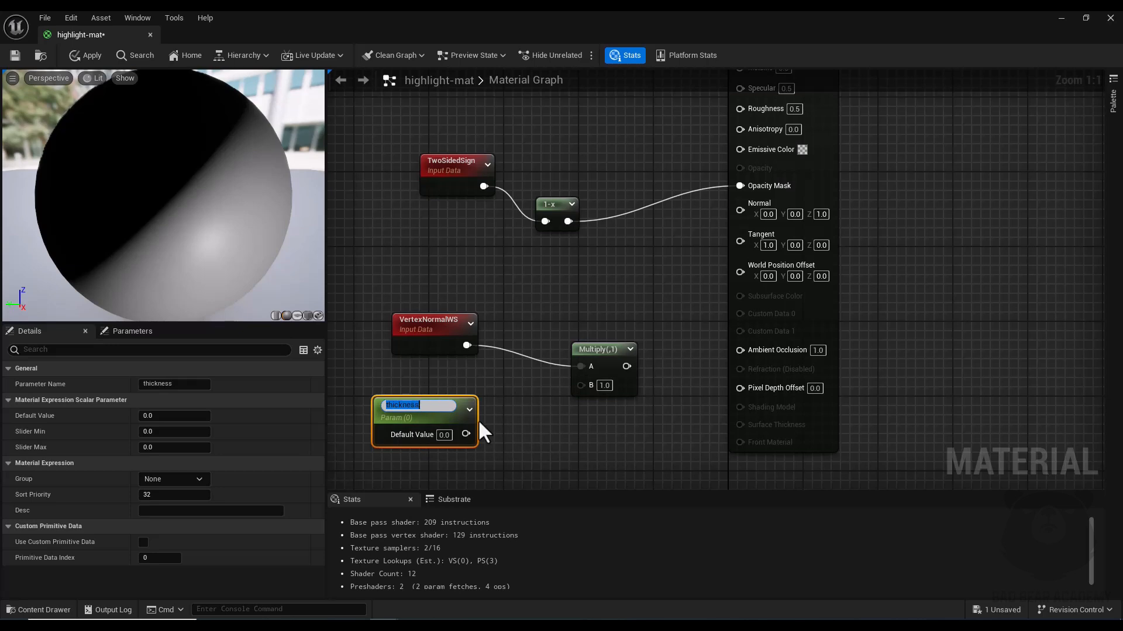
left_click(523, 373)
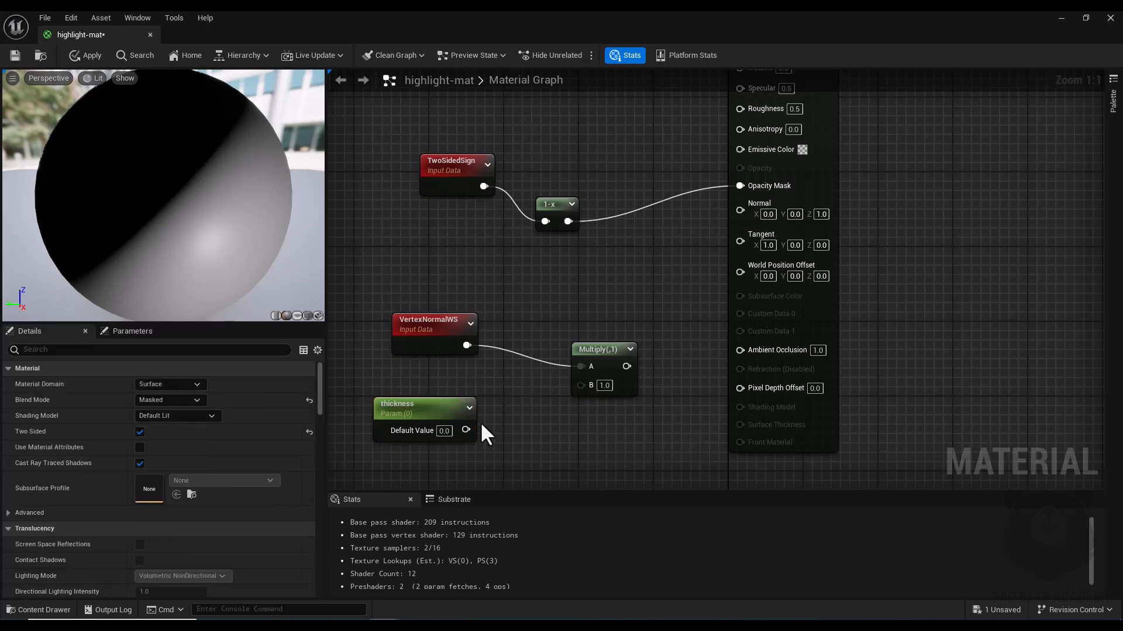
- Connect thickness to the B input of Multiply, and the Multiply output to World Position Offset
left_click_drag(465, 431, 578, 388)
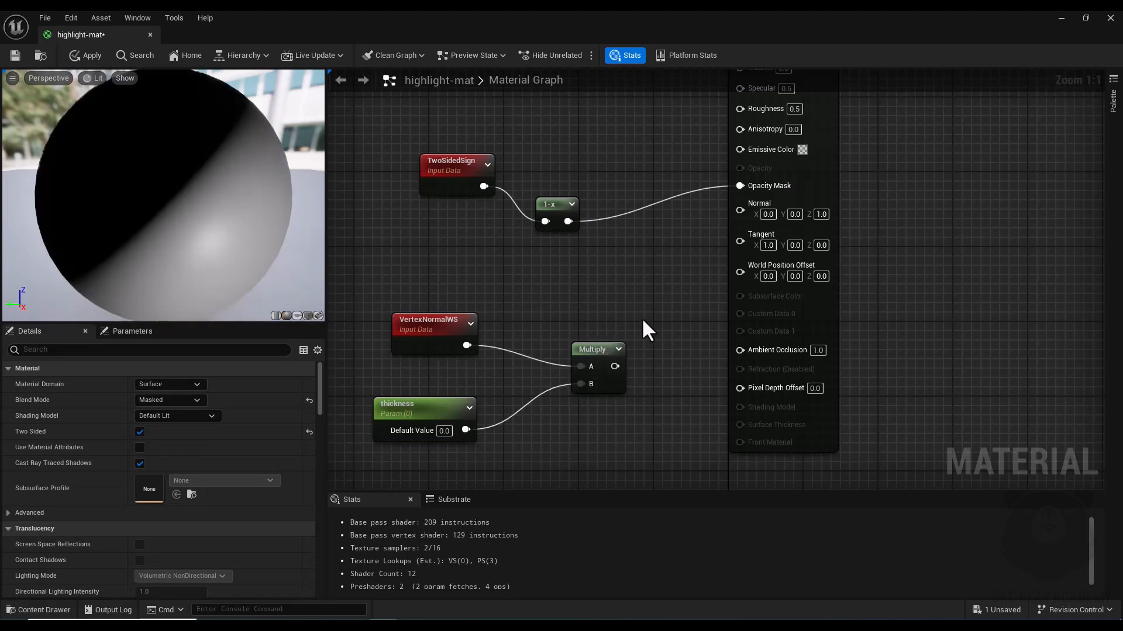
right_click_drag(641, 318, 604, 333)
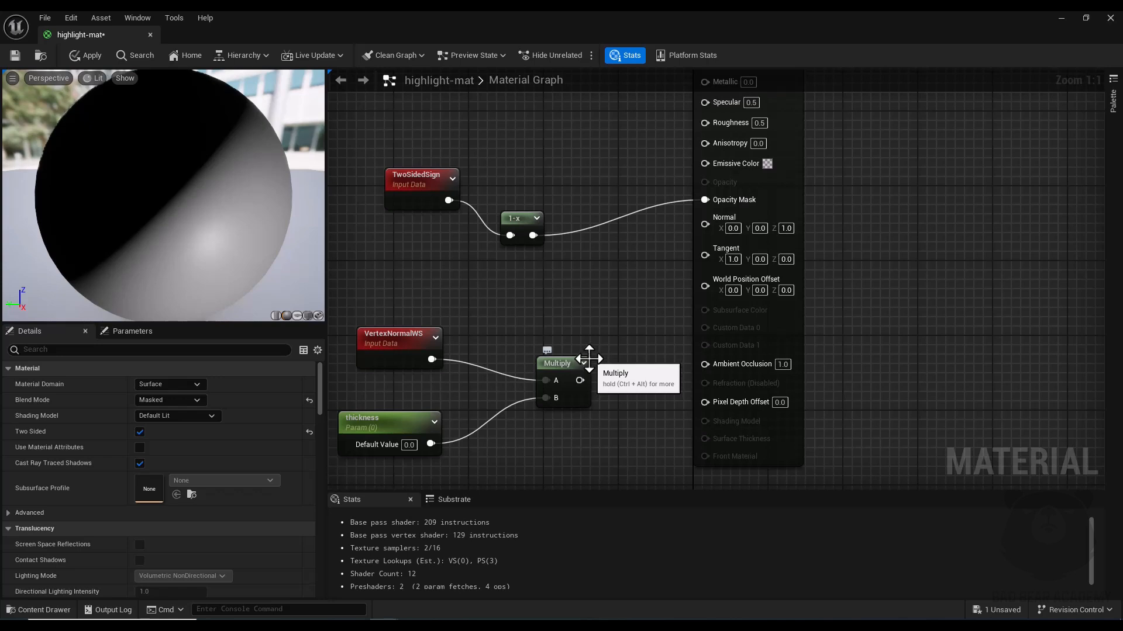
left_click_drag(579, 380, 701, 288)
- Add a Constant3Vector above the TwoSidedSign node and convert it to a parameter named color
right_click_drag(637, 286, 595, 274)
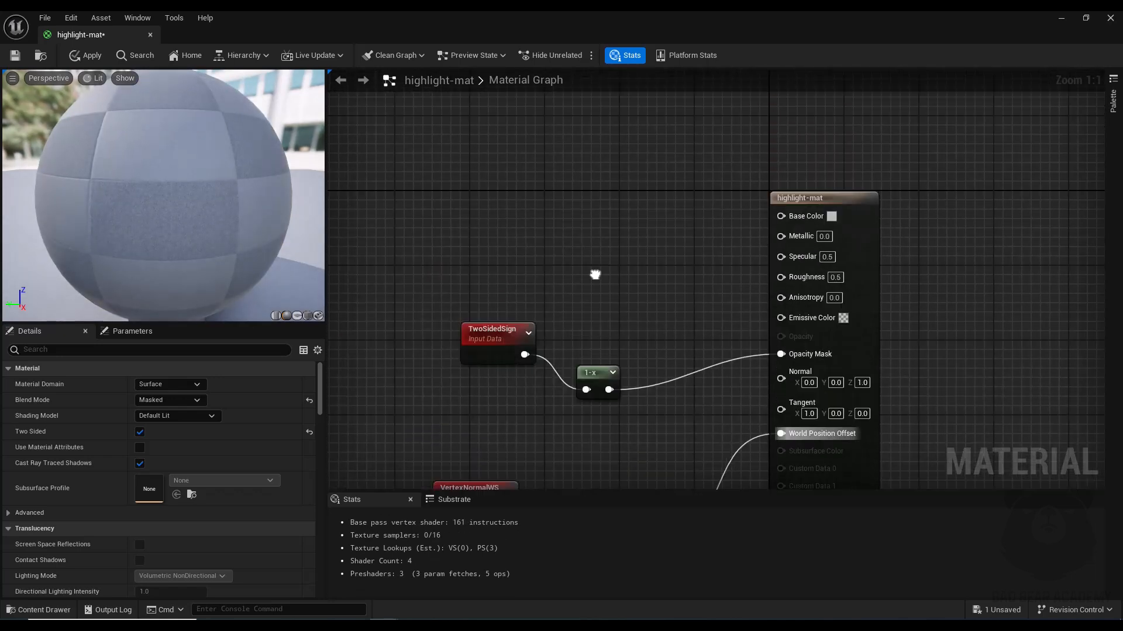
left_click(550, 222)
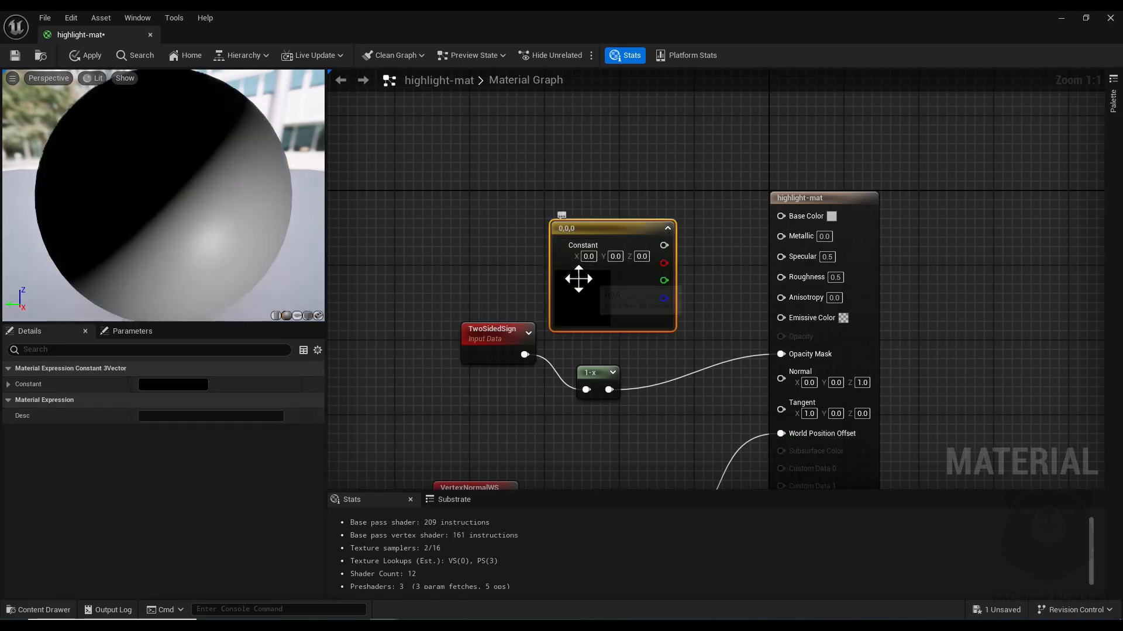
left_click_drag(579, 234, 564, 210)
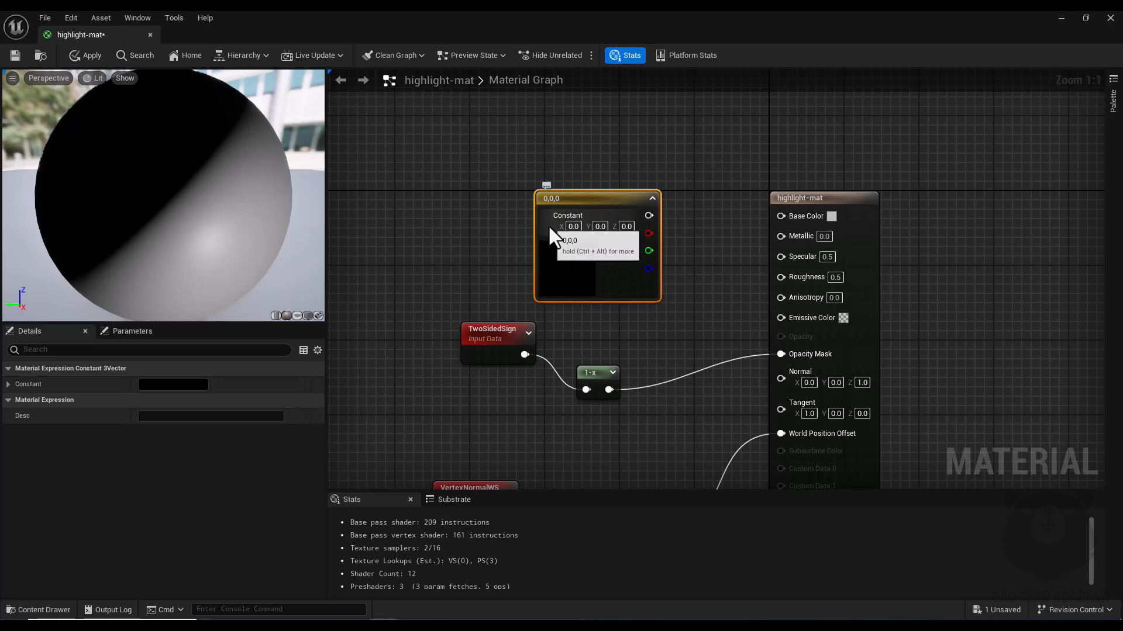
right_click(567, 272)
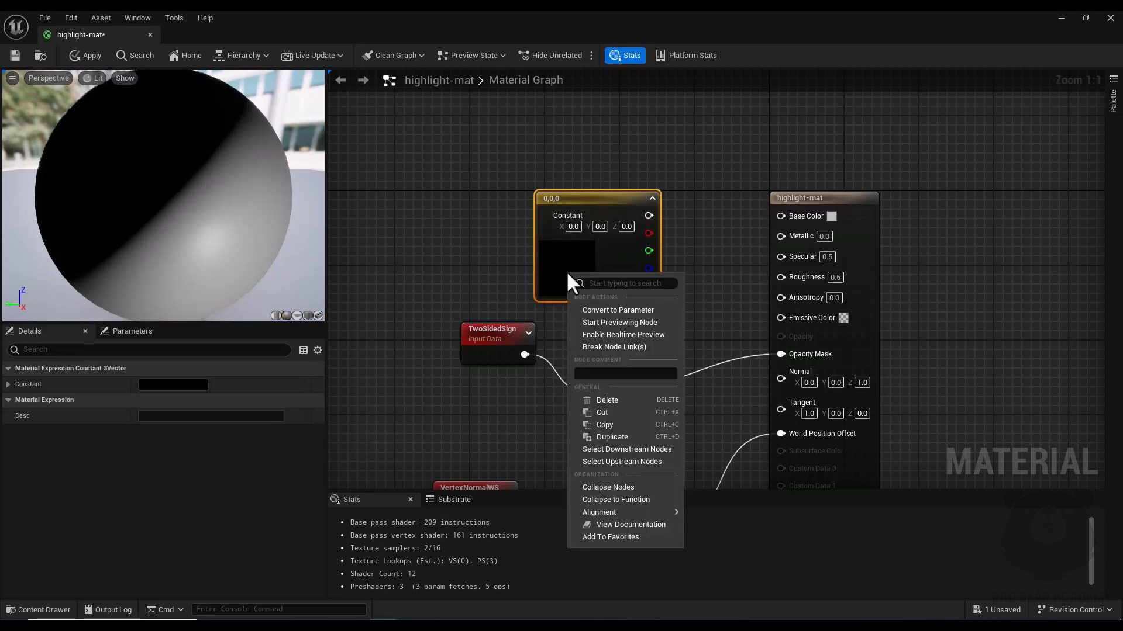
left_click(621, 311)
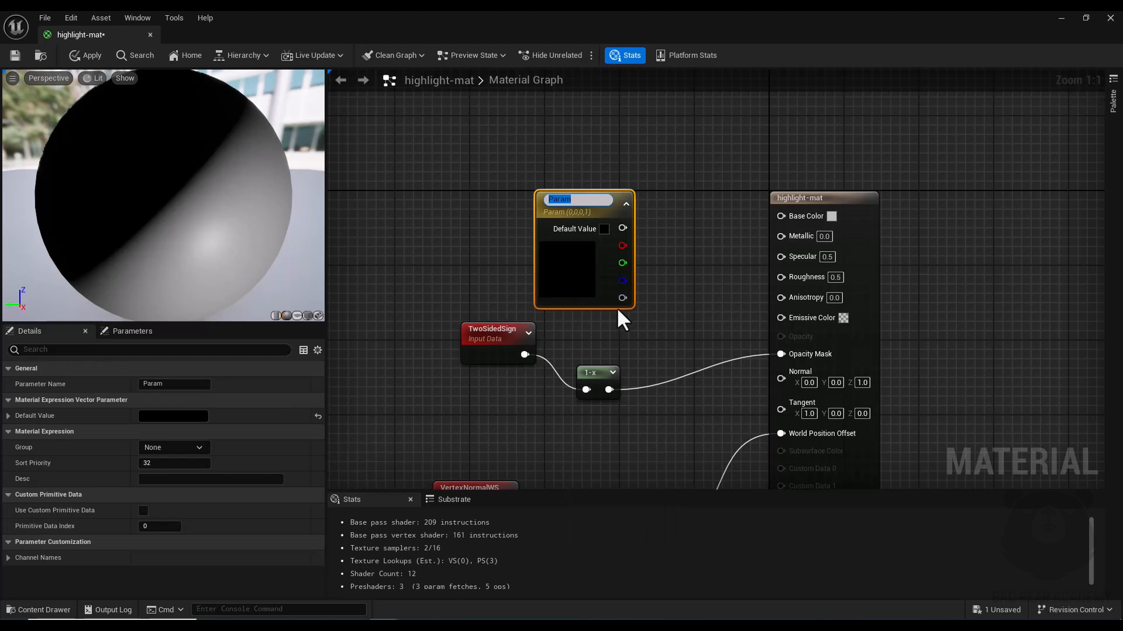
type("color")
key("Return")
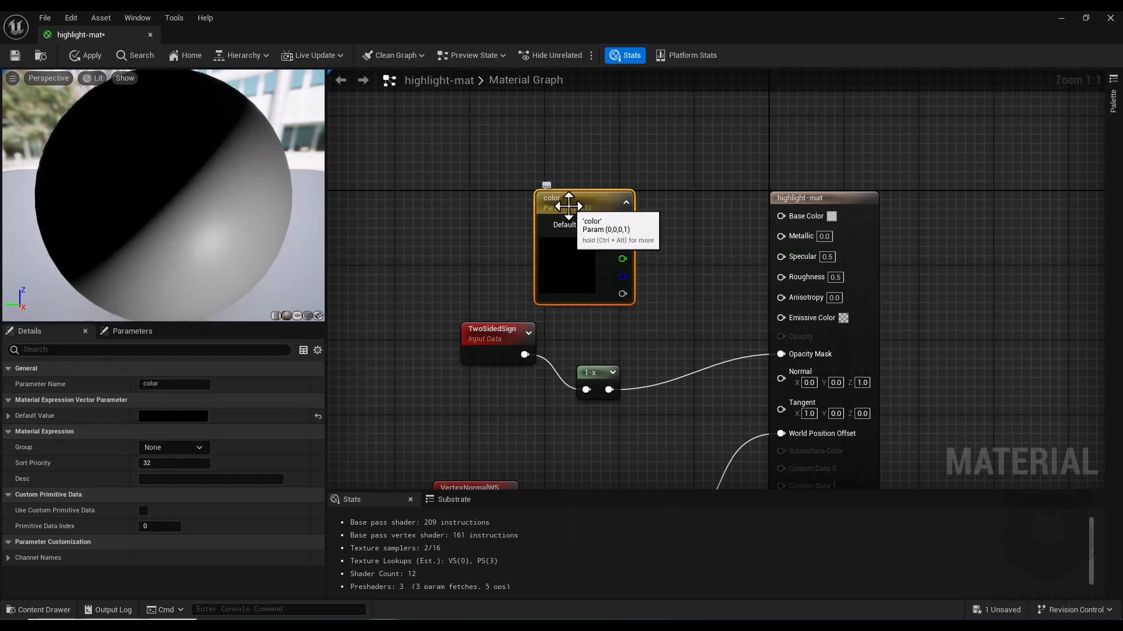
left_click_drag(564, 207, 546, 198)
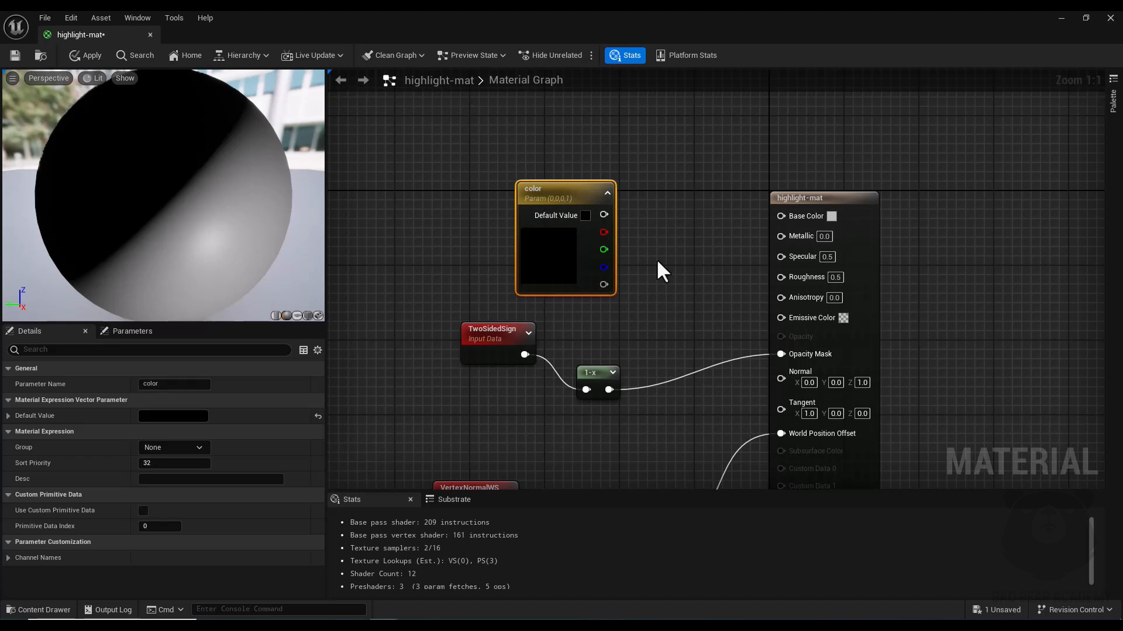
- Set the color parameter's default value to a saturated blue, hex sRGB 0057FFFF
double_click(560, 239)
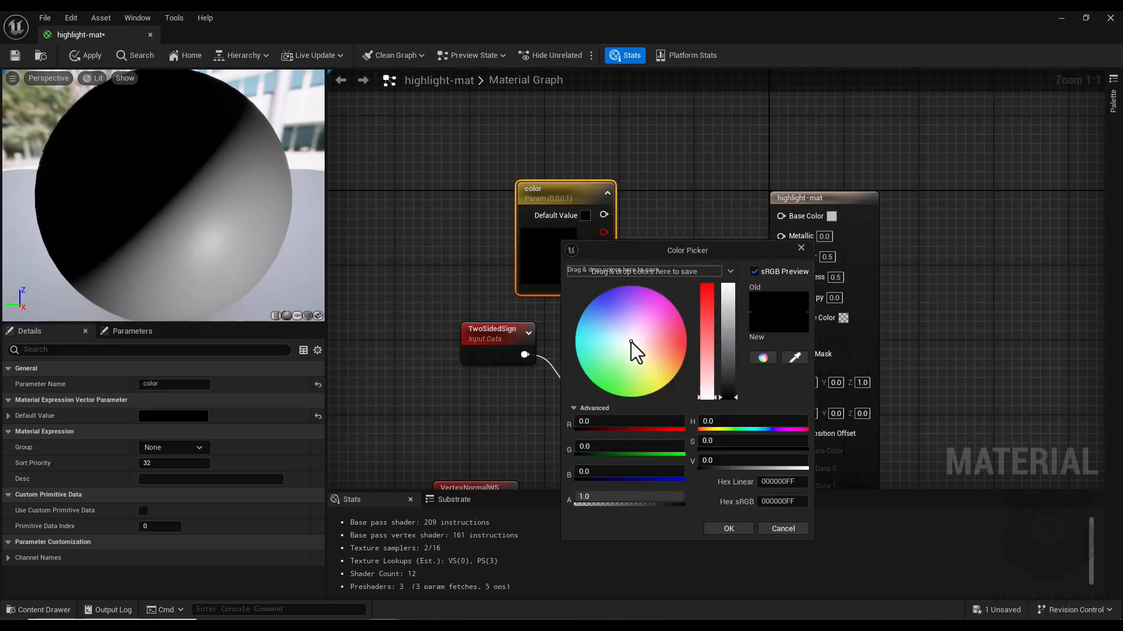
left_click_drag(631, 341, 594, 292)
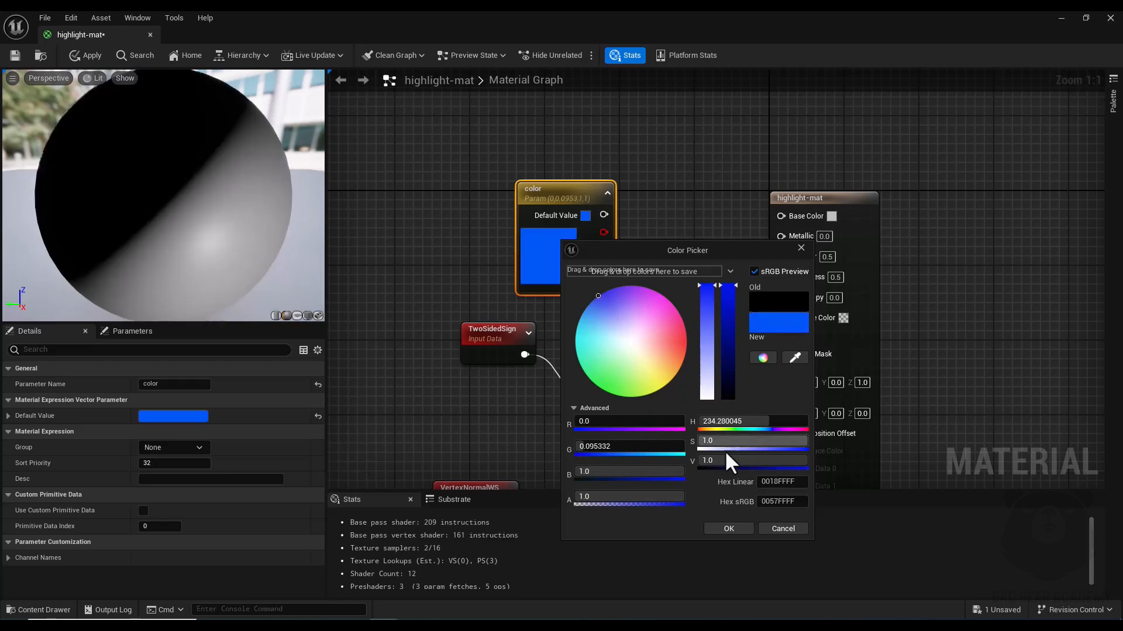
left_click(728, 529)
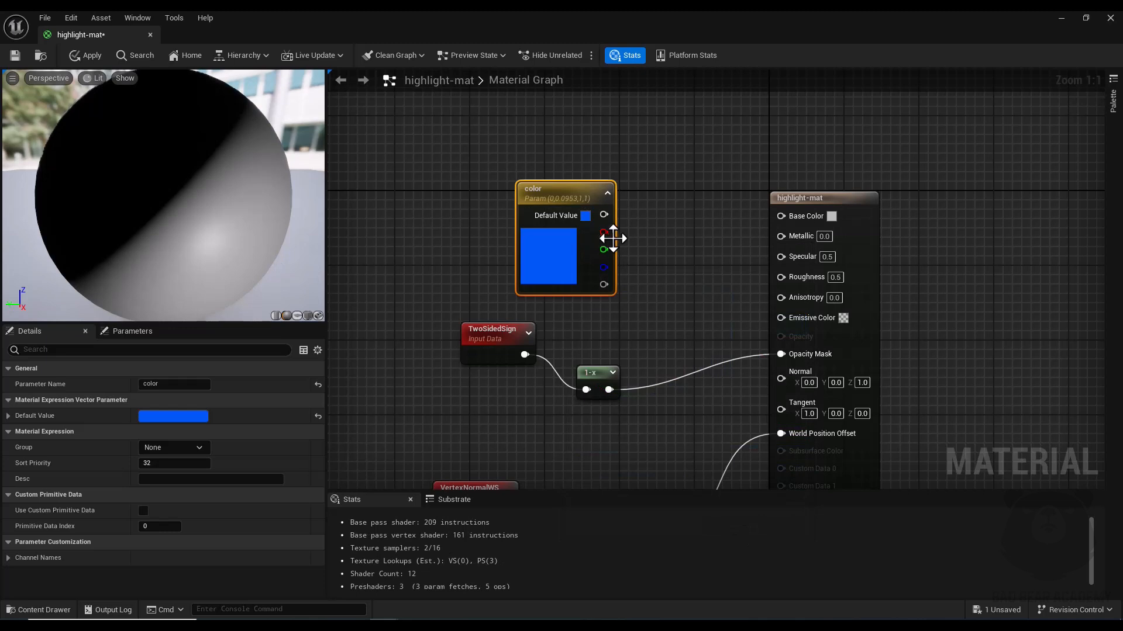
- Connect the color parameter's output to Emissive Color, and apply and save the material
left_click_drag(604, 215, 785, 317)
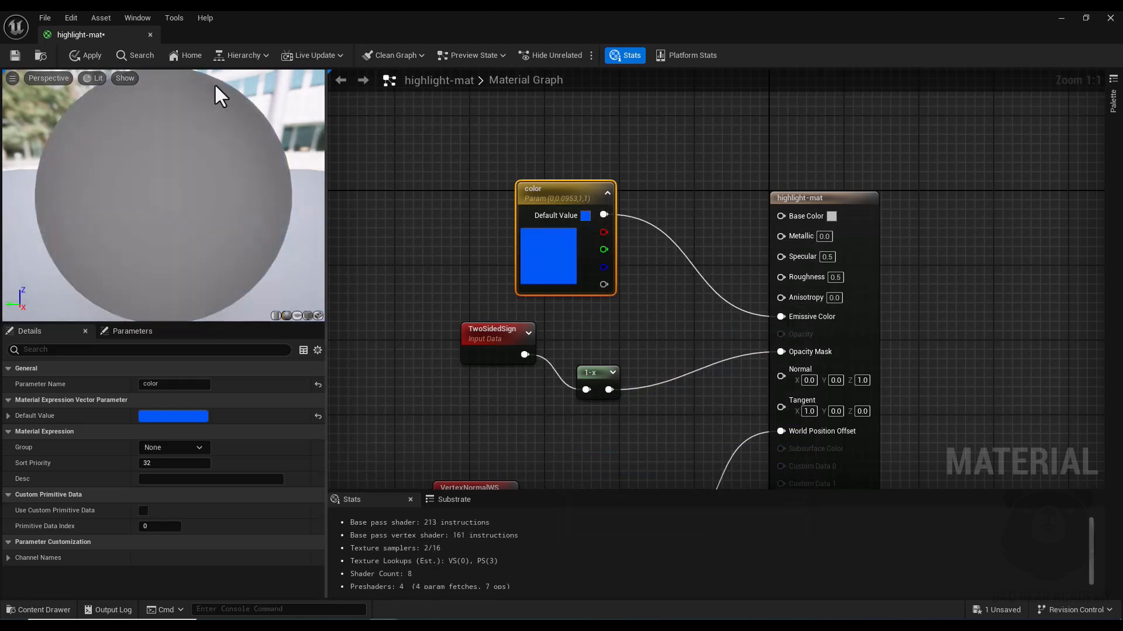
left_click(81, 57)
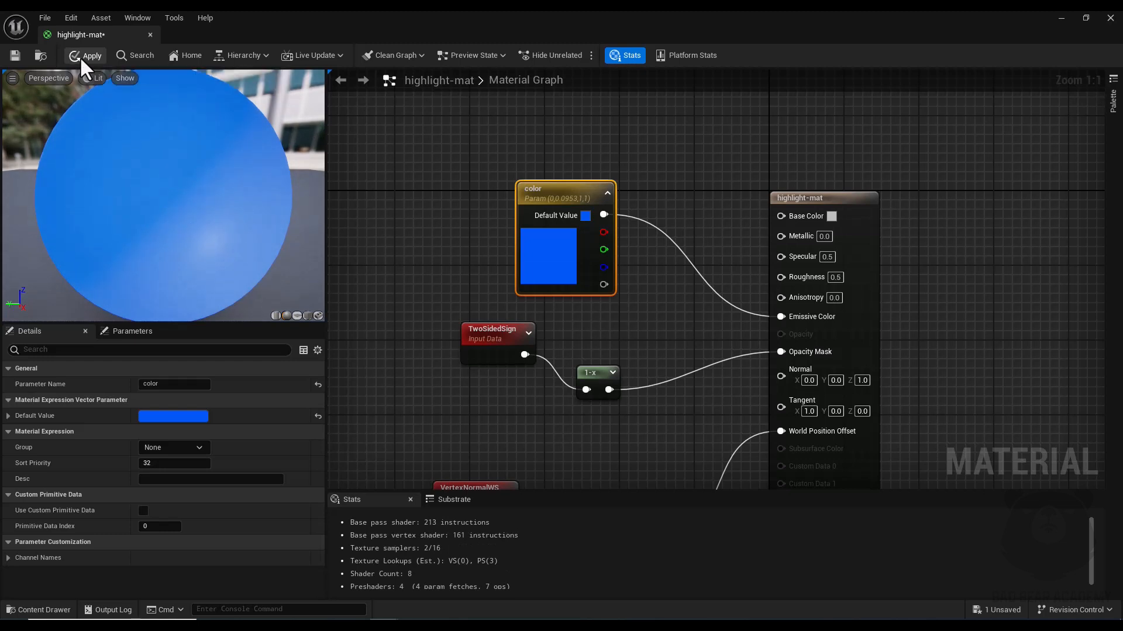
left_click(14, 56)
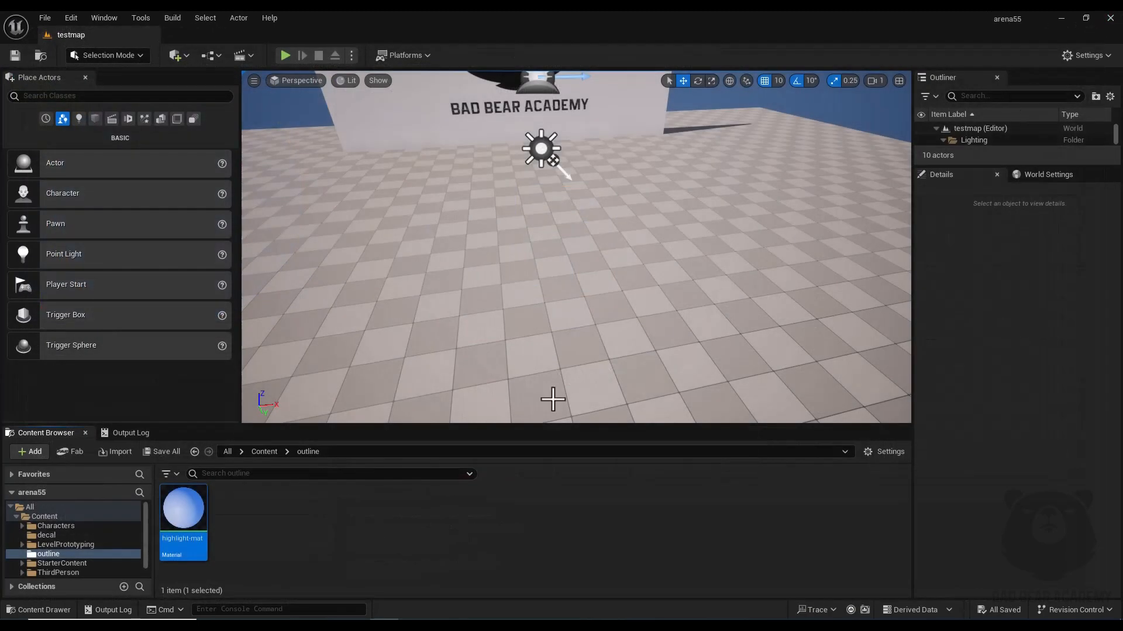
- Create a material instance from highlight-mat in the outline folder, keeping the default name
right_click(173, 517)
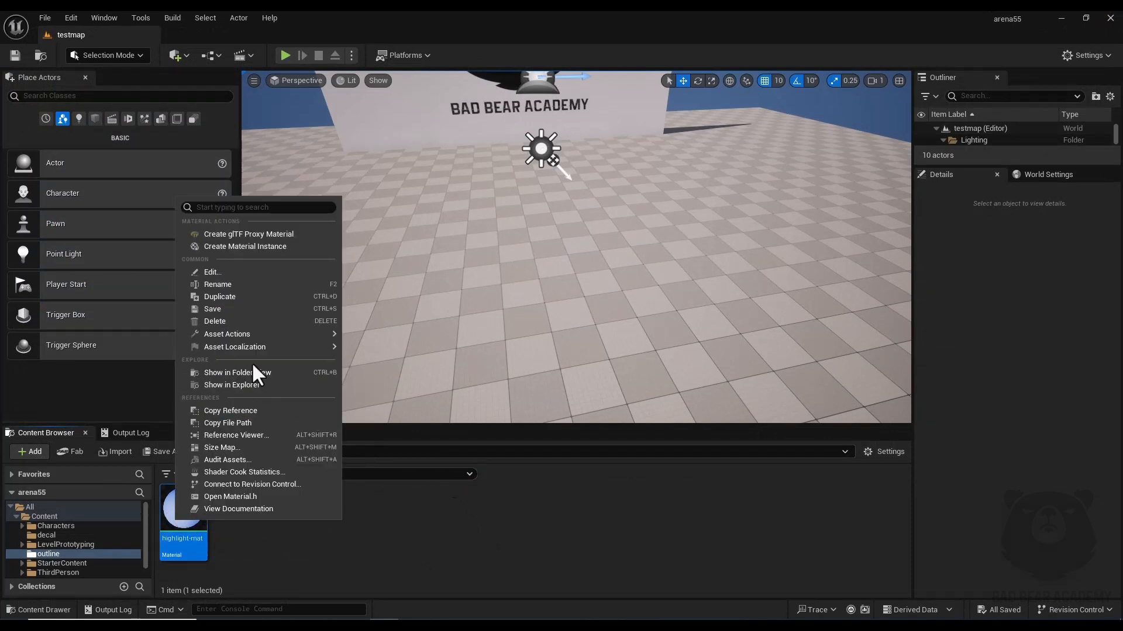
right_click(183, 517)
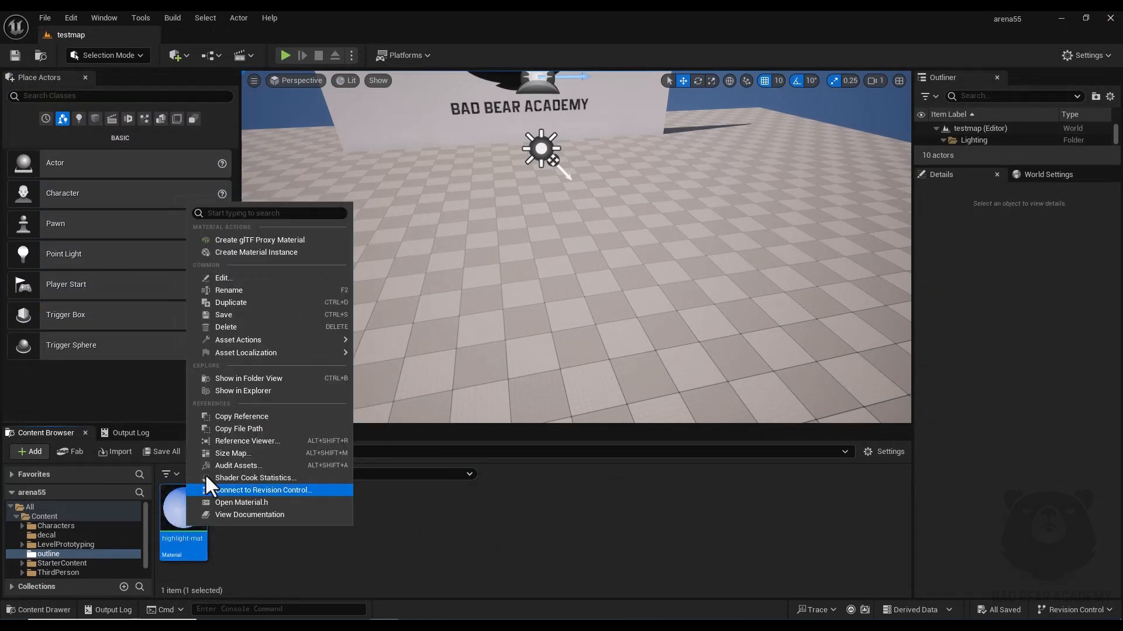
left_click(250, 252)
key("Return")
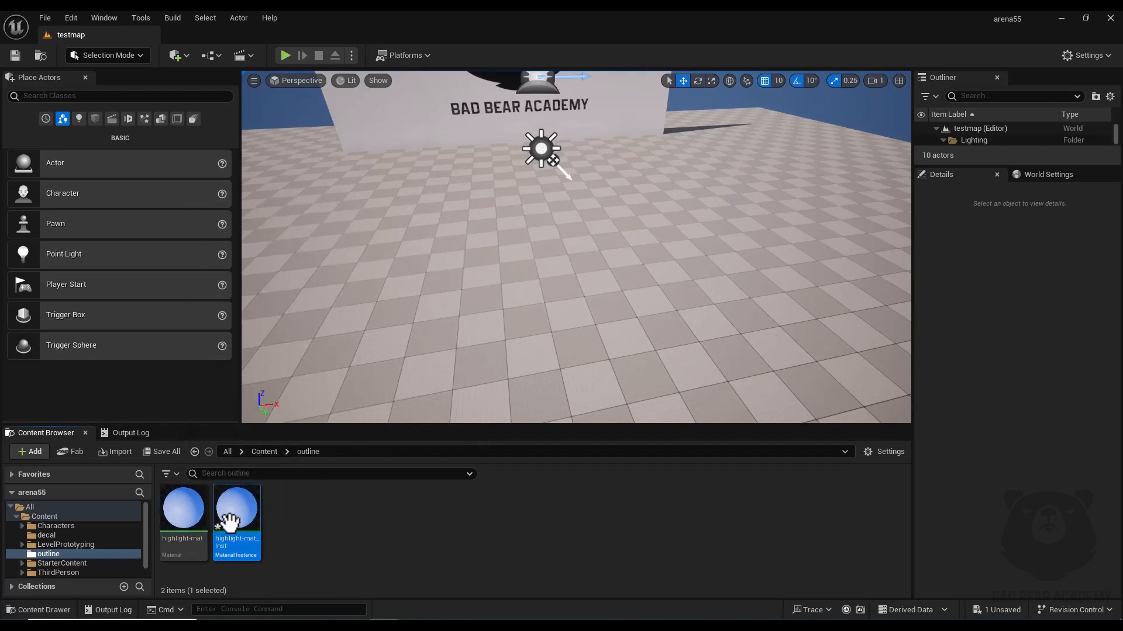
- Override the thickness parameter in the highlight-mat material instance with 1, and save and close the instance
double_click(230, 520)
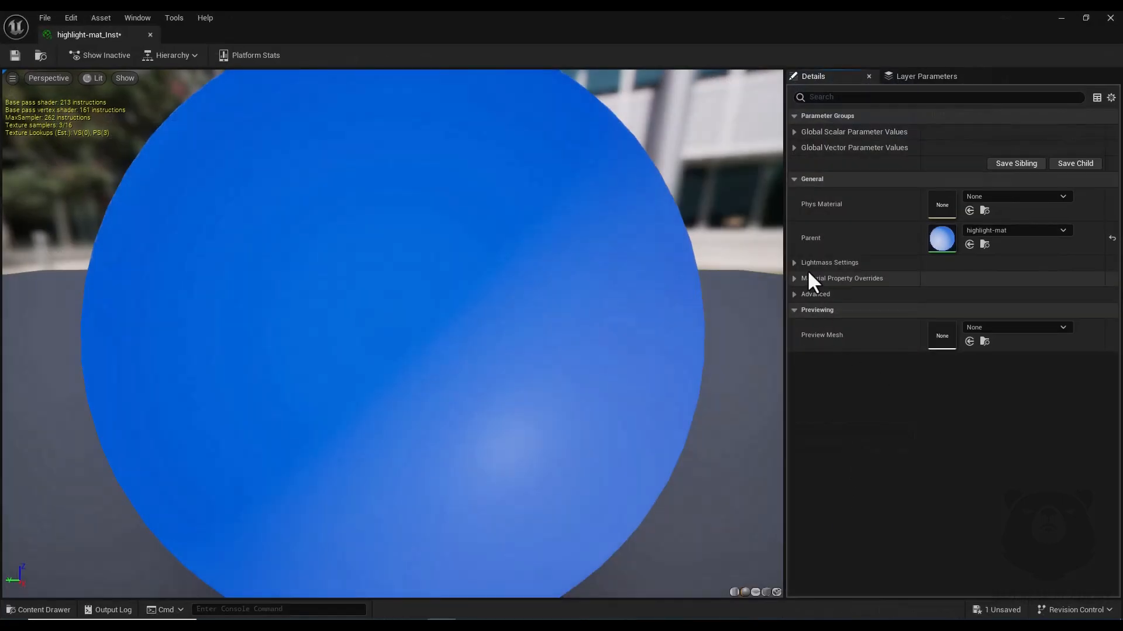
left_click(795, 131)
left_click(791, 131)
left_click(795, 131)
left_click(794, 132)
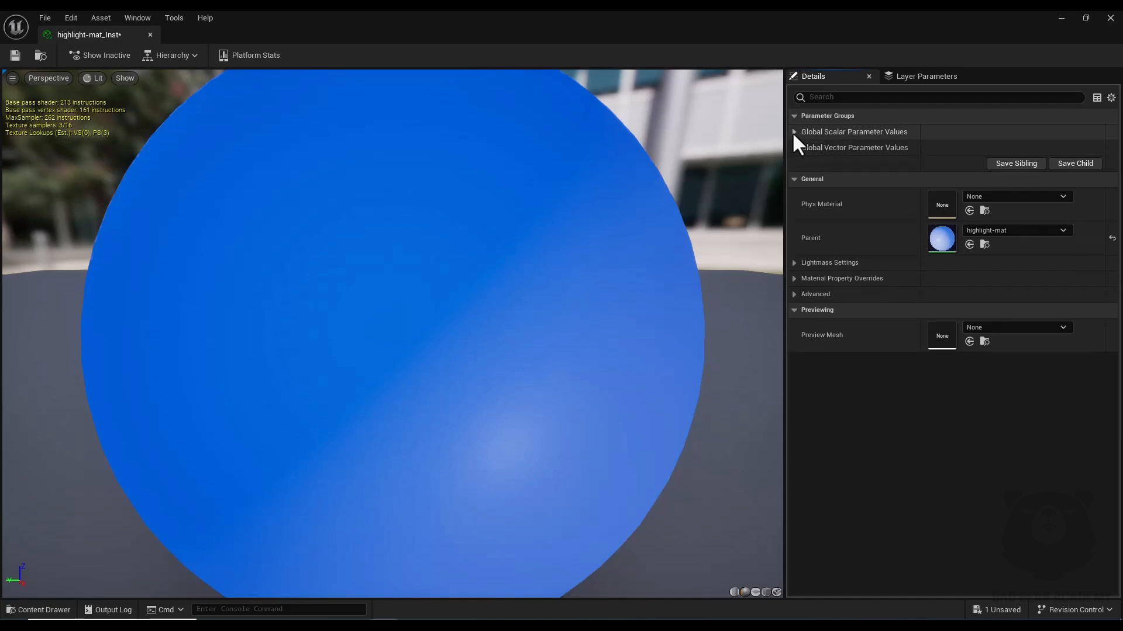
left_click(793, 147)
left_click(794, 132)
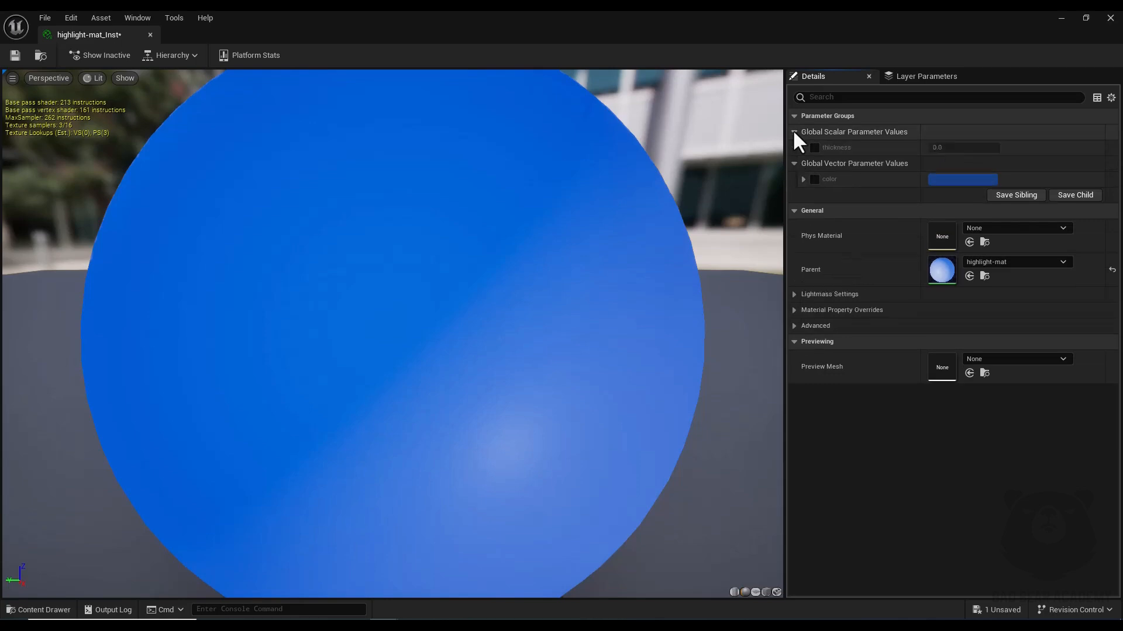
left_click(814, 148)
left_click(929, 148)
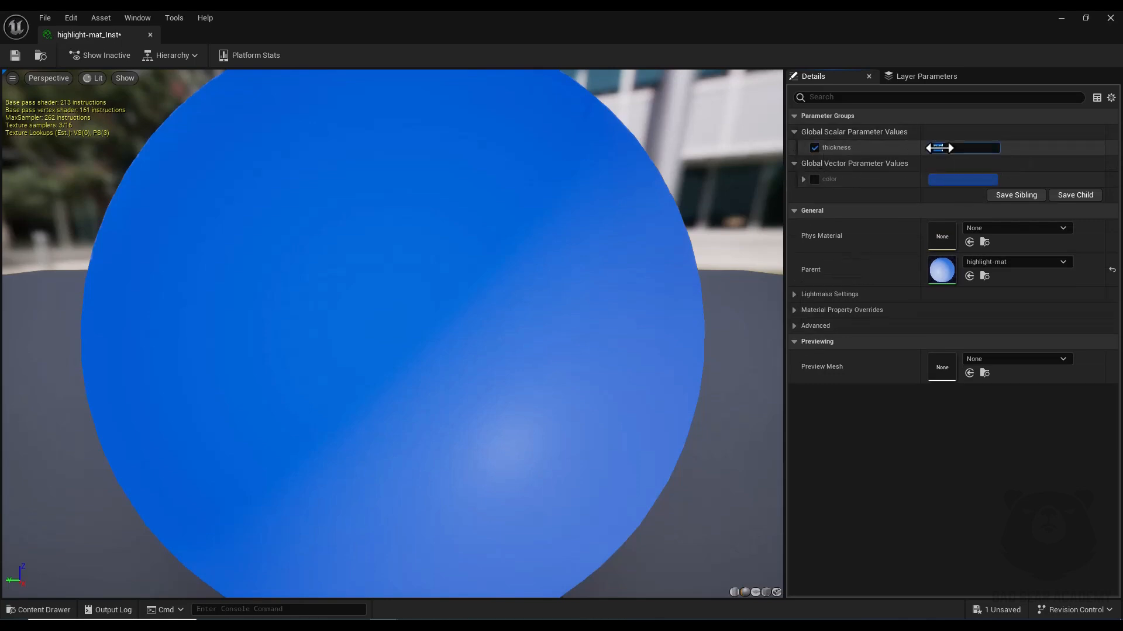
type("1")
key("Return")
left_click(15, 55)
left_click(1110, 18)
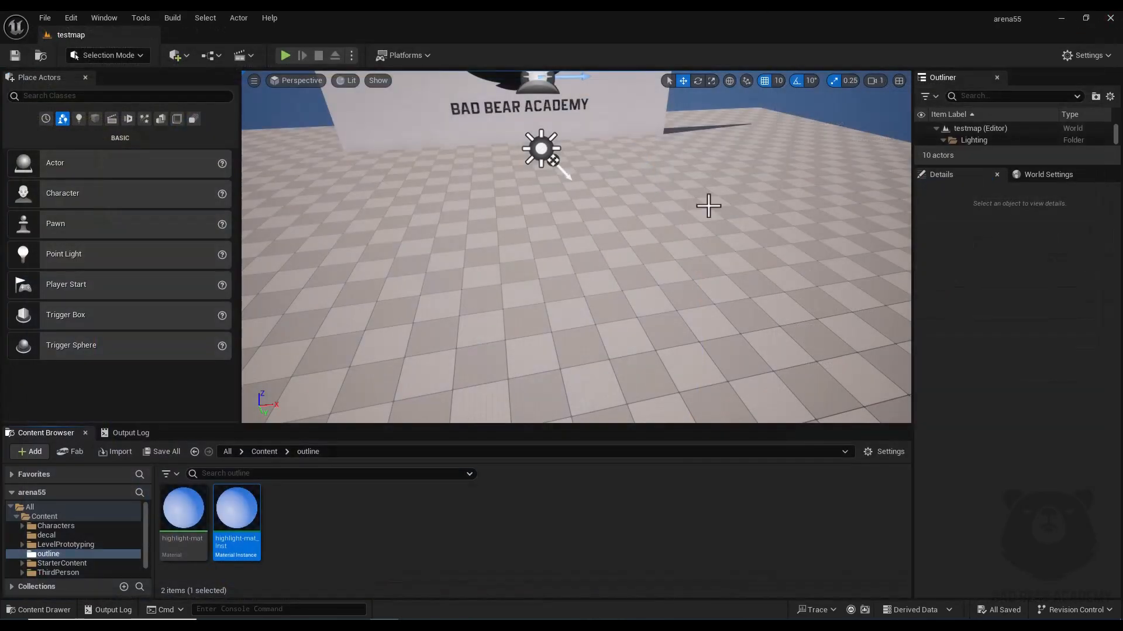
- Open the BP_ThirdPersonCharacter blueprint from the ThirdPerson Blueprints folder
left_click(253, 453)
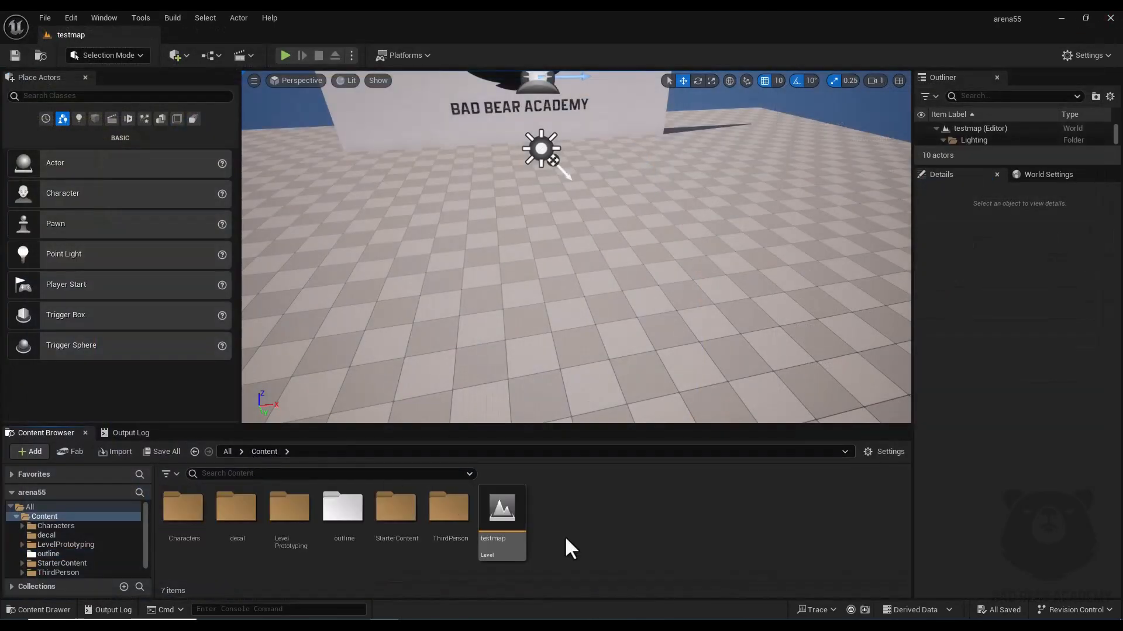
double_click(442, 521)
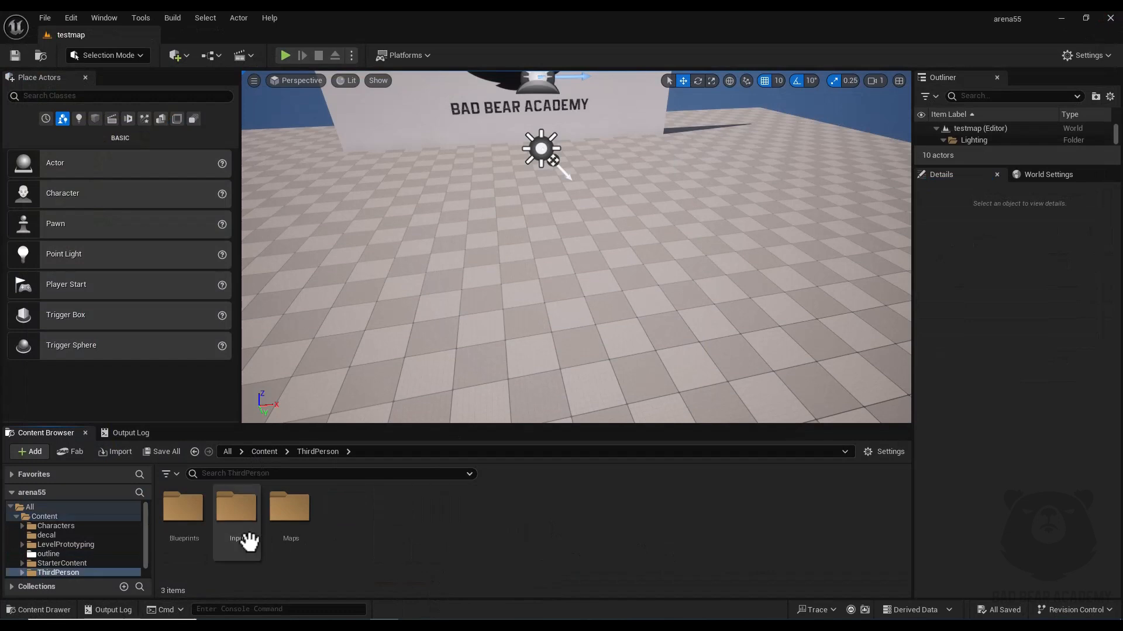
left_click(180, 525)
double_click(180, 524)
double_click(184, 518)
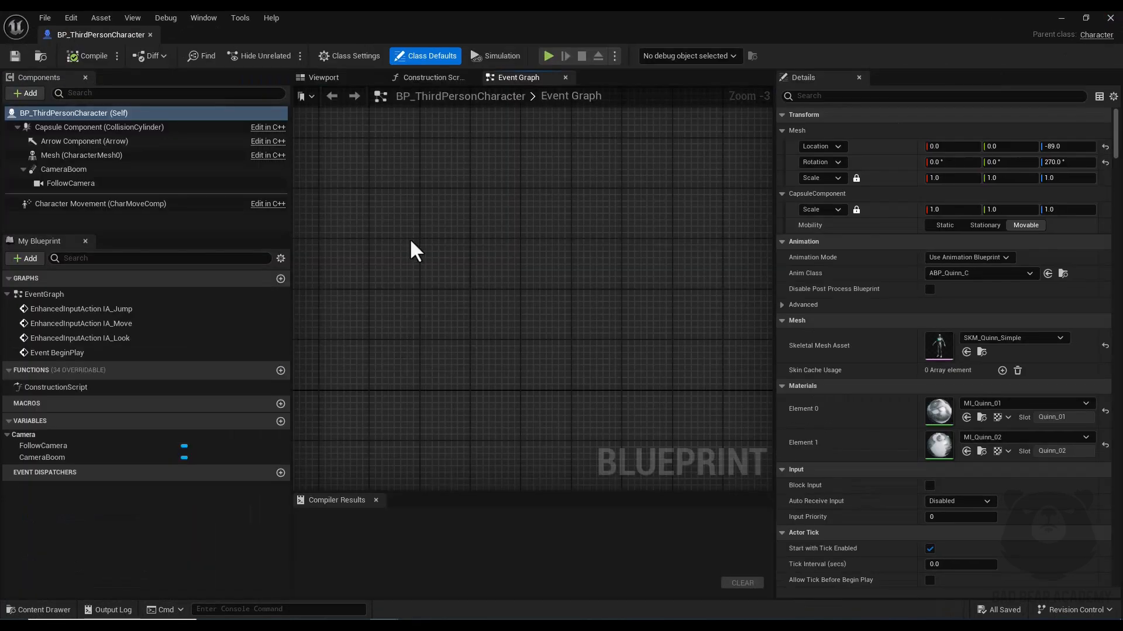
- Add a Debug Key C event node in an empty area of the character's Event Graph
scroll(468, 280, "down", 5)
right_click_drag(654, 311, 596, 257)
scroll(517, 275, "up", 1)
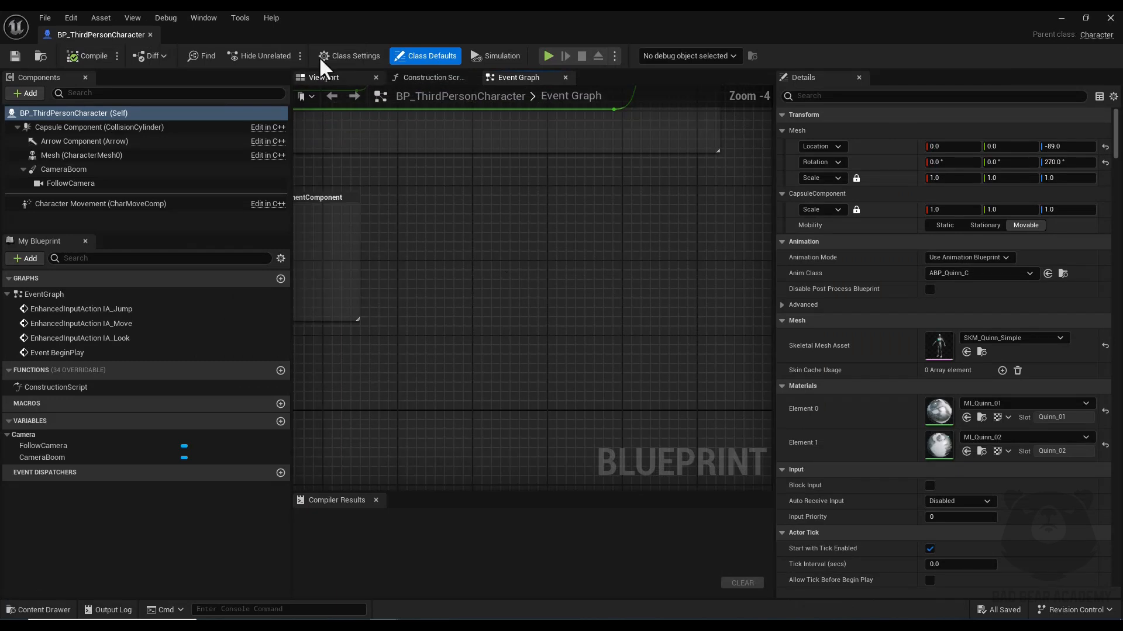
right_click(502, 187)
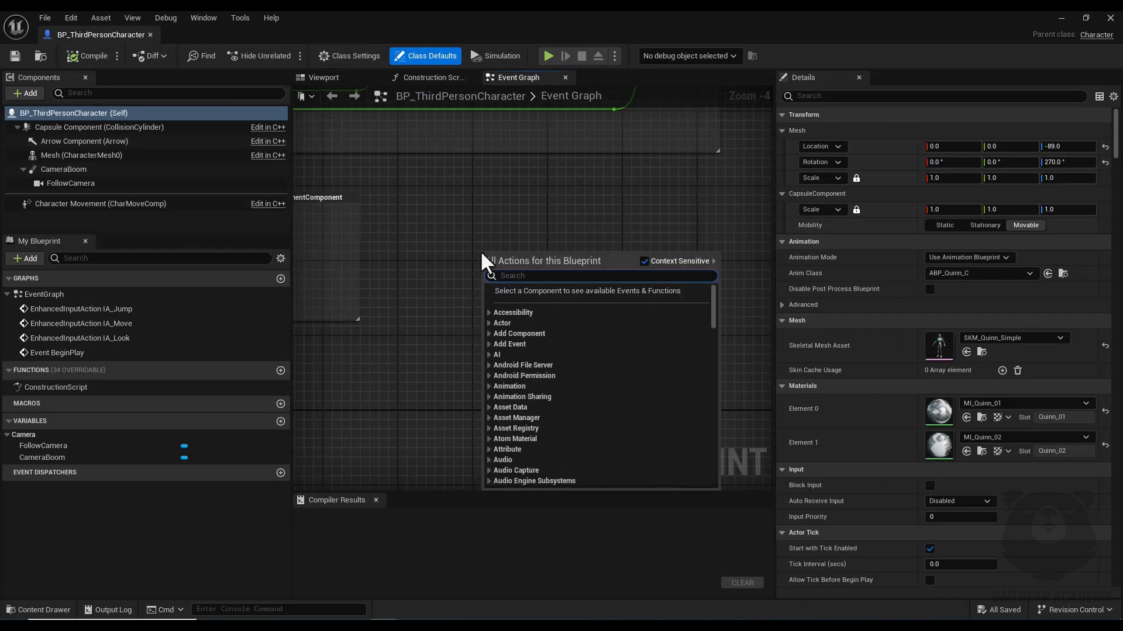
type("B de")
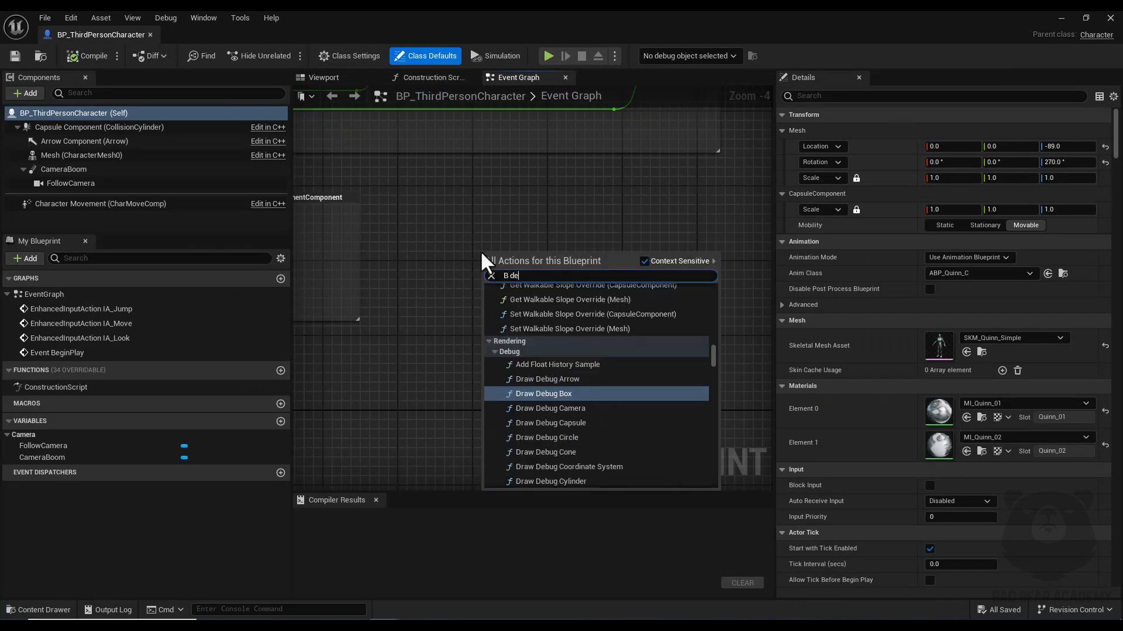
type("bug")
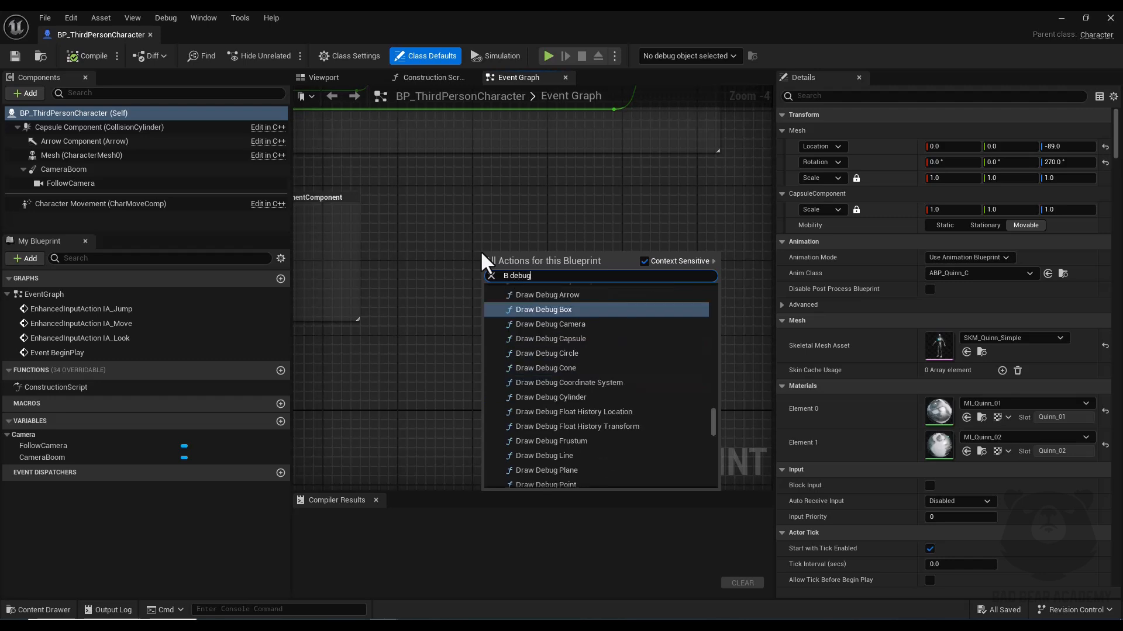
left_click_drag(711, 413, 708, 339)
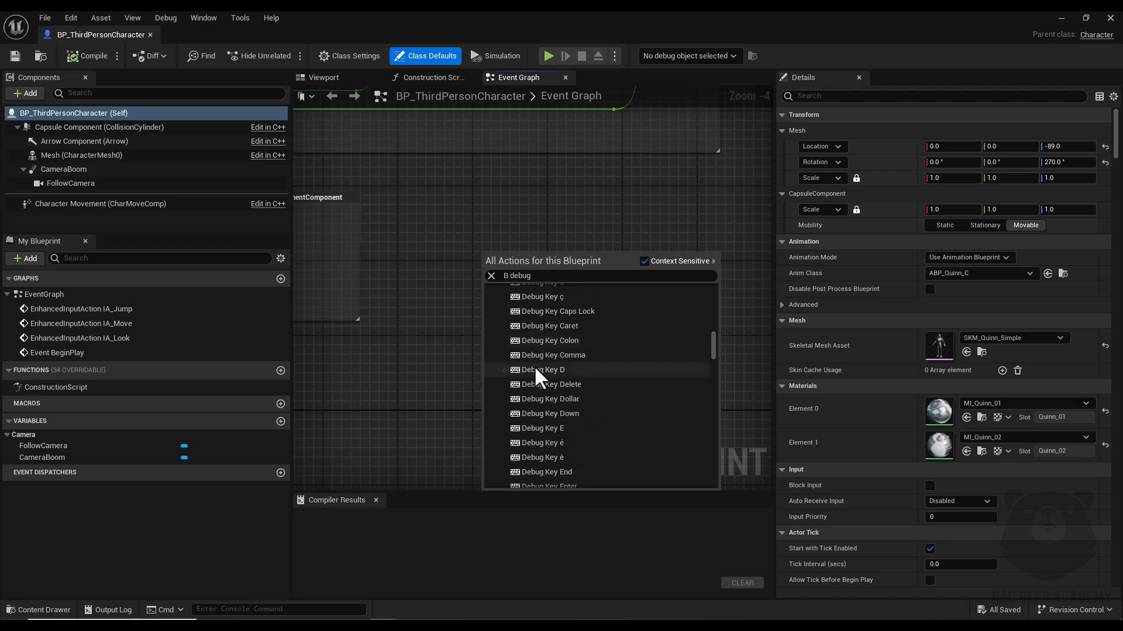
scroll(579, 353, "up", 2)
left_click(543, 338)
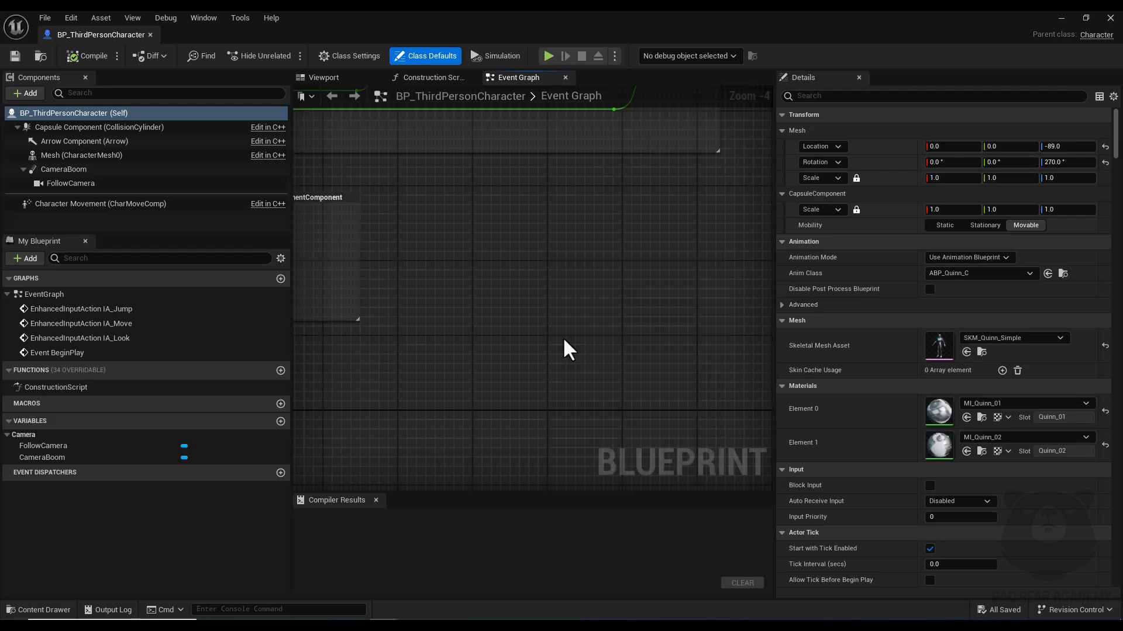
scroll(586, 213, "up", 3)
left_click_drag(511, 246, 421, 248)
scroll(461, 247, "up", 1)
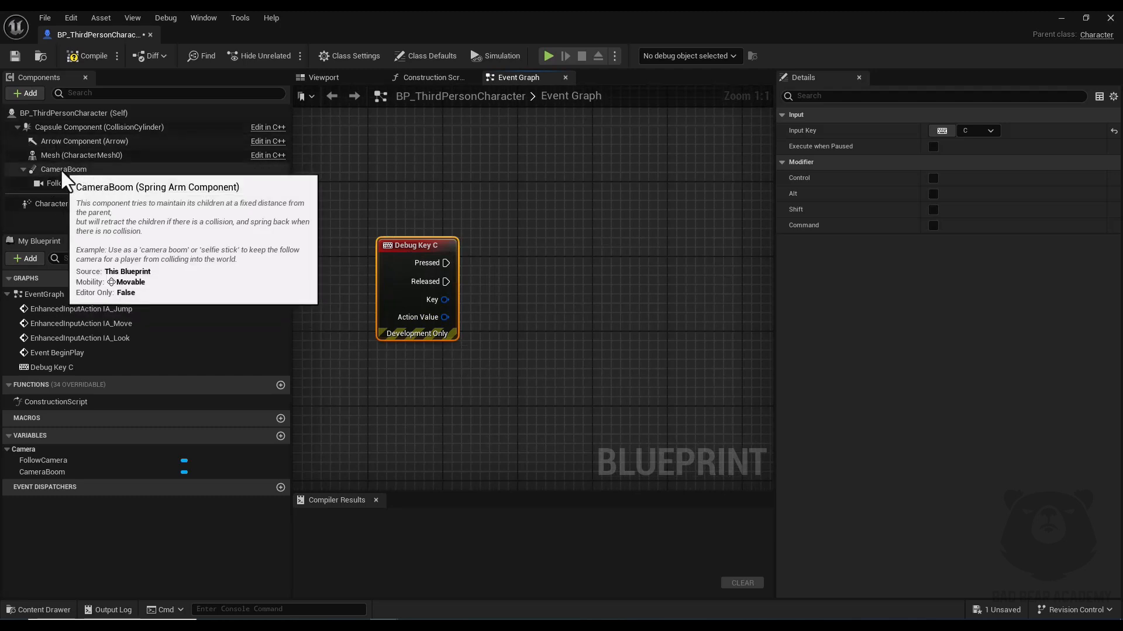
- Add a Mesh component reference above the Debug Key C event and create a Set Overlay Material node targeting it
left_click_drag(61, 155, 410, 157)
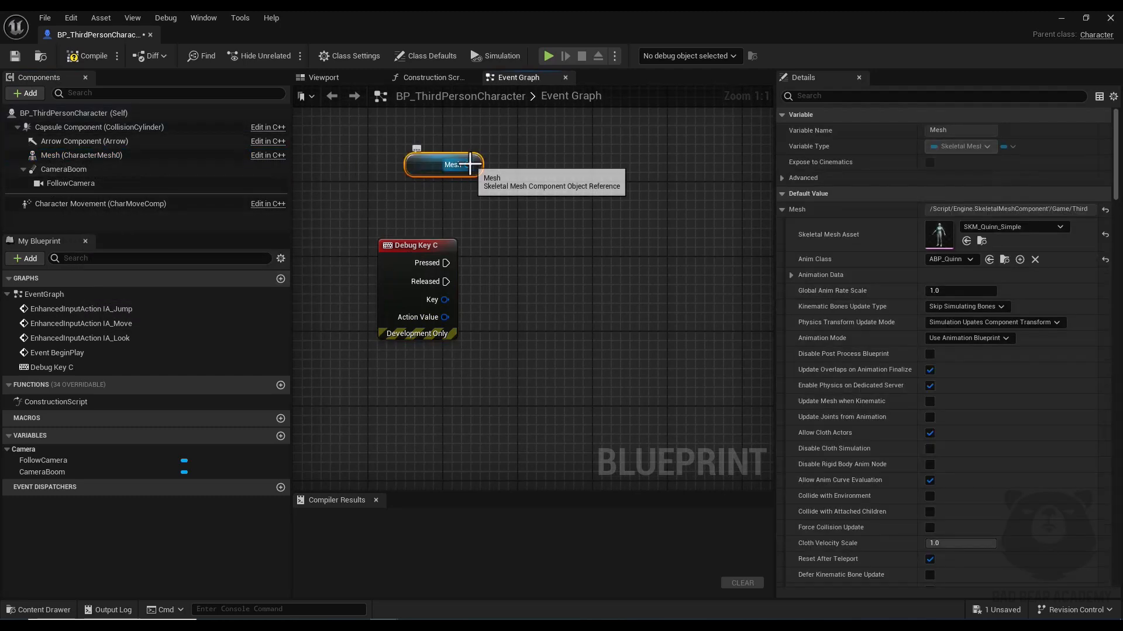
left_click_drag(478, 164, 525, 252)
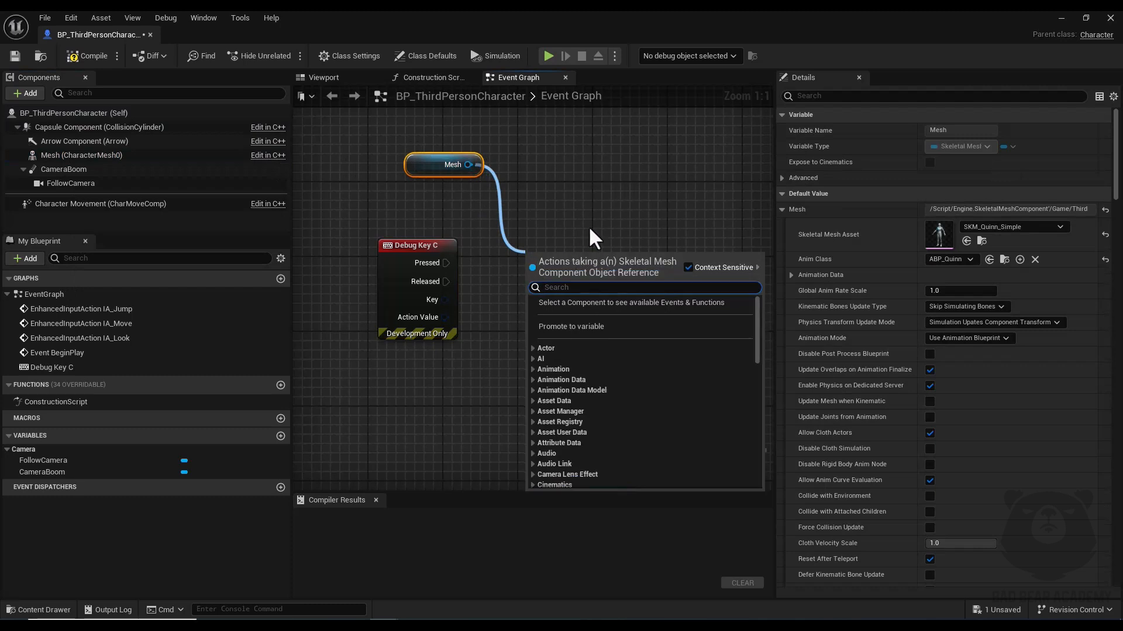
type("set ")
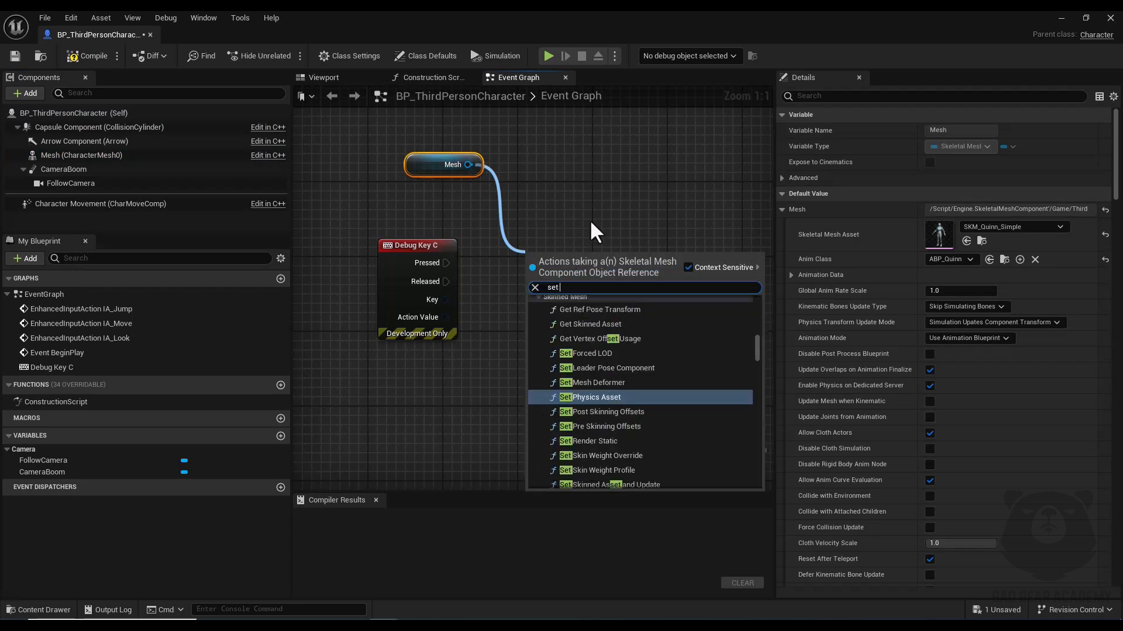
type("over")
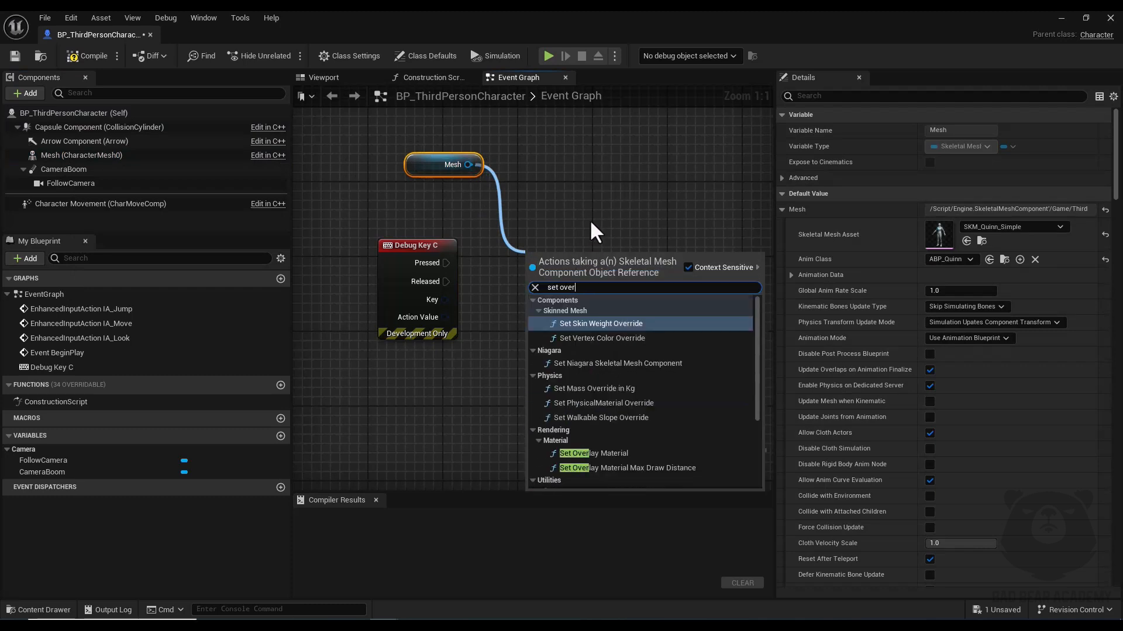
left_click(577, 452)
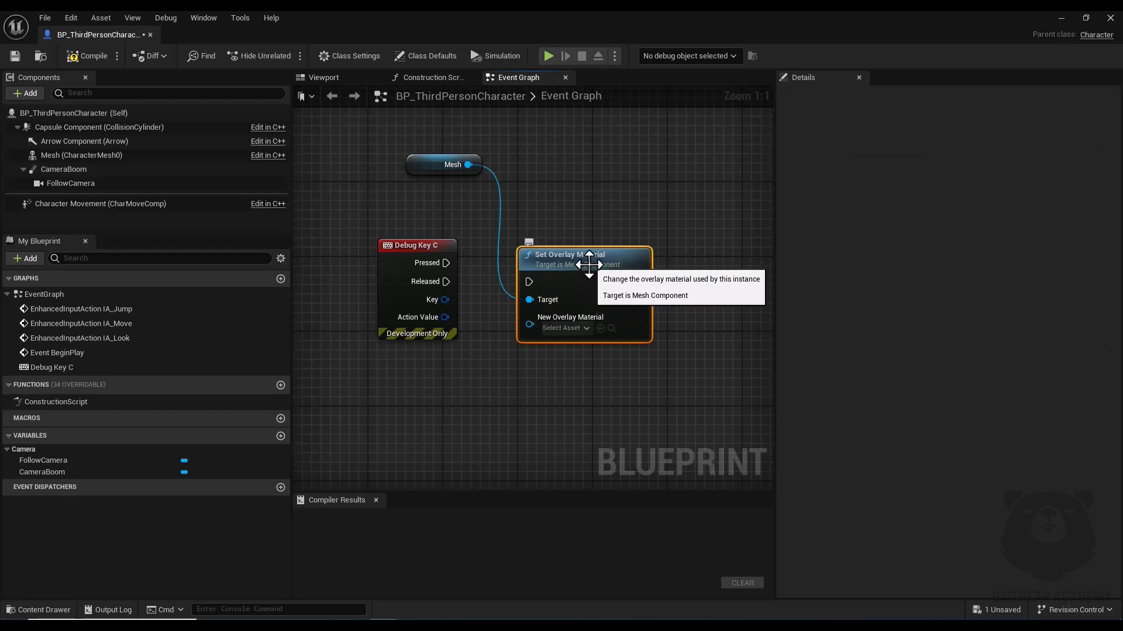
- Assign highlight-mat_Inst as the new overlay material and connect the Debug Key C Pressed output to the Set Overlay Material node
left_click(590, 319)
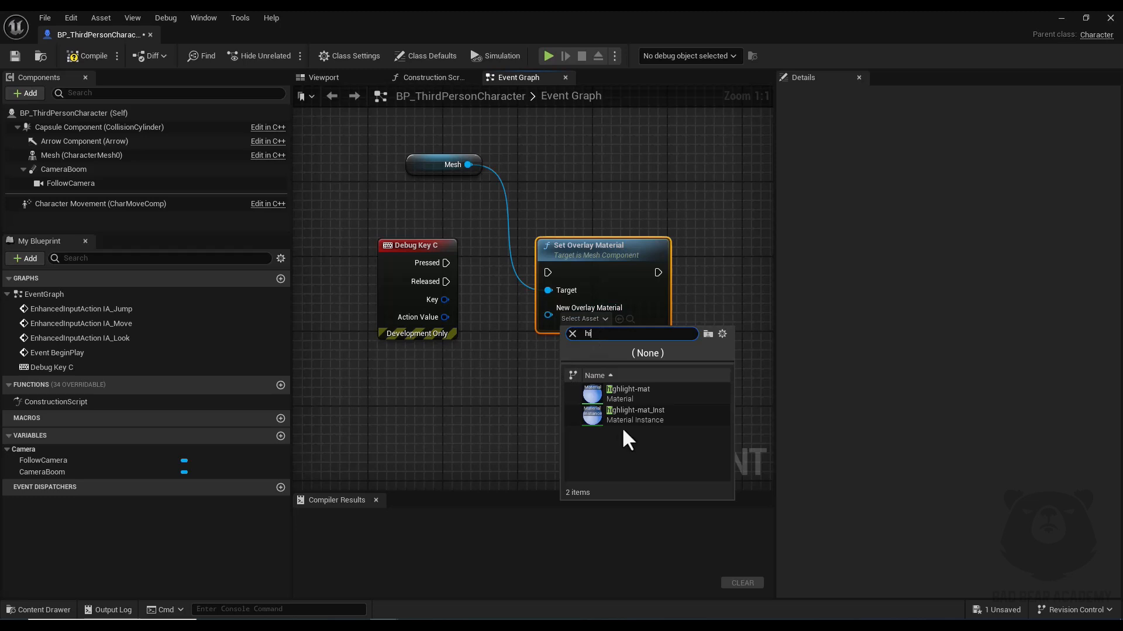
left_click(637, 415)
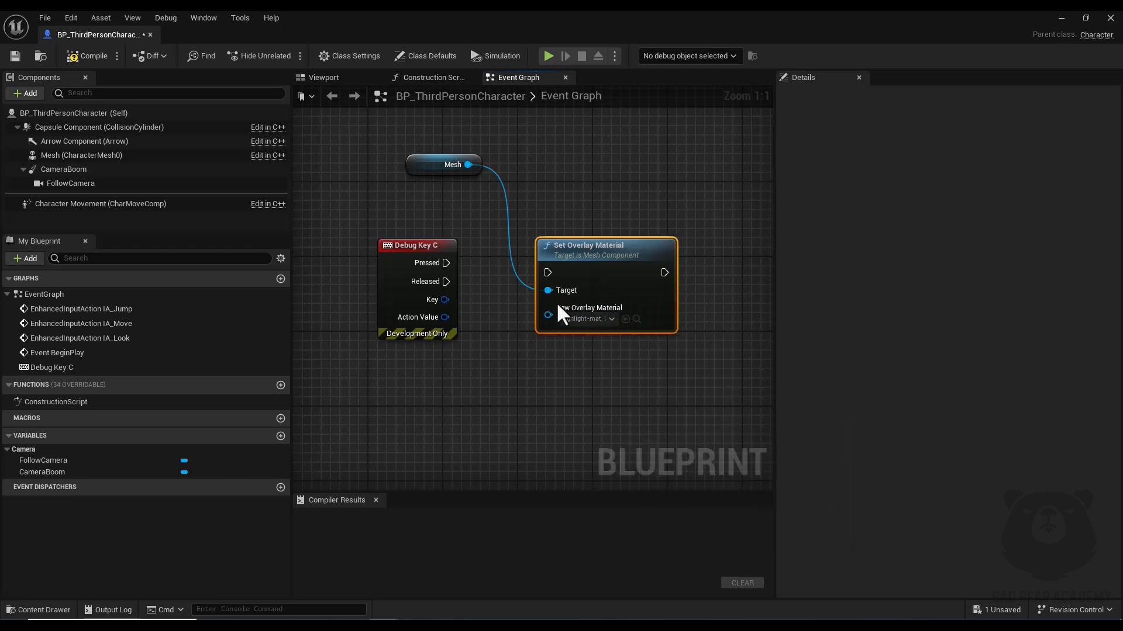
left_click_drag(536, 273, 545, 272)
left_click_drag(416, 245, 359, 245)
- Duplicate the Mesh reference and Set Overlay Material node, and arrange the copies below the originals
left_click_drag(565, 169, 467, 282)
key("ctrl+c")
key("ctrl+v")
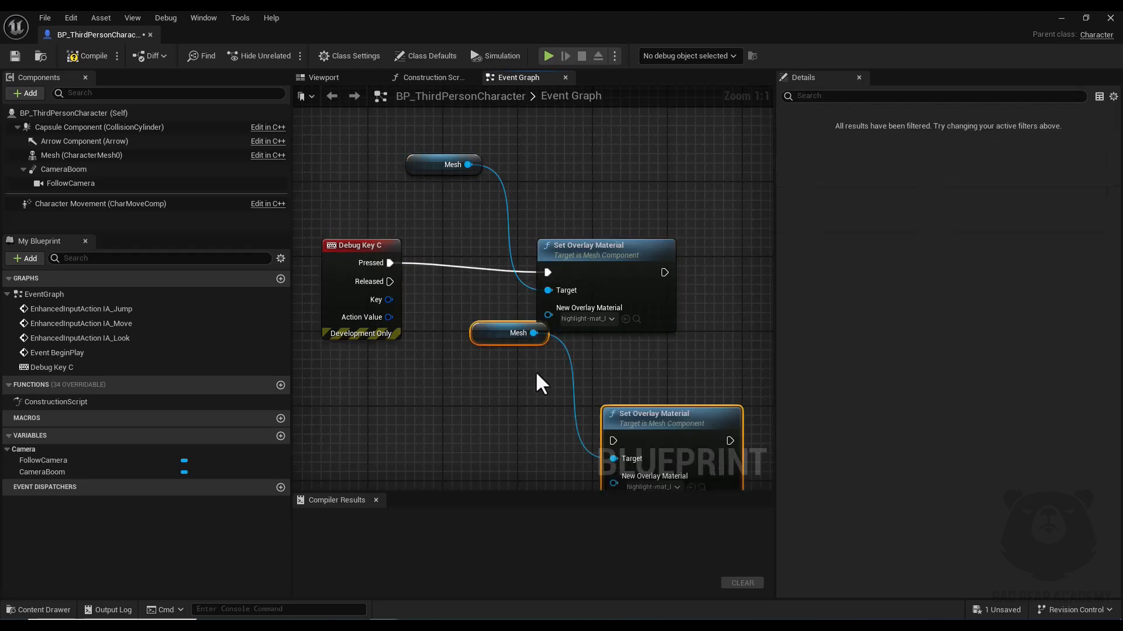
left_click_drag(482, 339, 397, 436)
left_click_drag(625, 417, 568, 389)
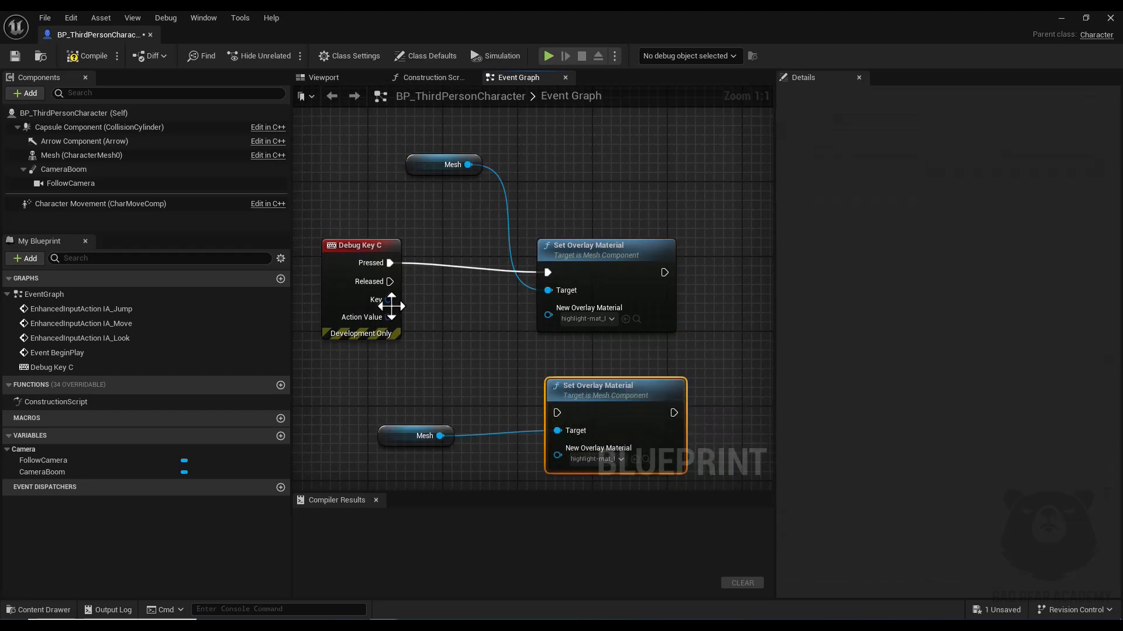
- Connect the Debug Key C Released output to the duplicated Set Overlay Material node and set its new overlay material to None
left_click_drag(394, 286, 537, 409)
right_click_drag(605, 451, 514, 375)
left_click(513, 374)
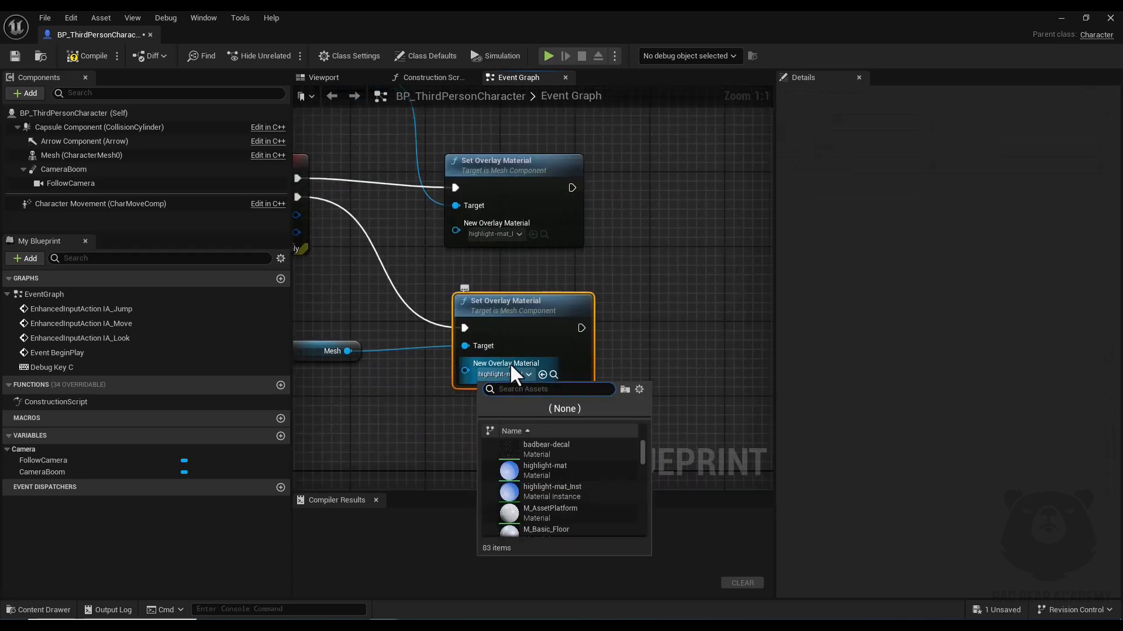
left_click(566, 413)
left_click(620, 388)
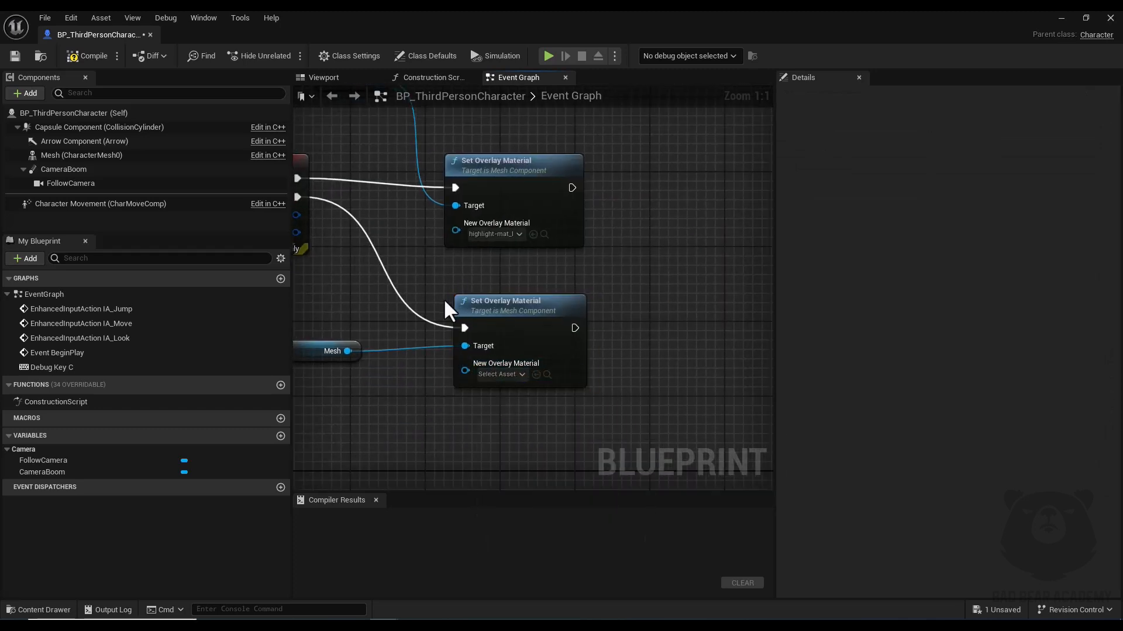
- Compile the third-person character blueprint and close its editor
right_click_drag(334, 171, 476, 185)
left_click(83, 51)
left_click(1110, 18)
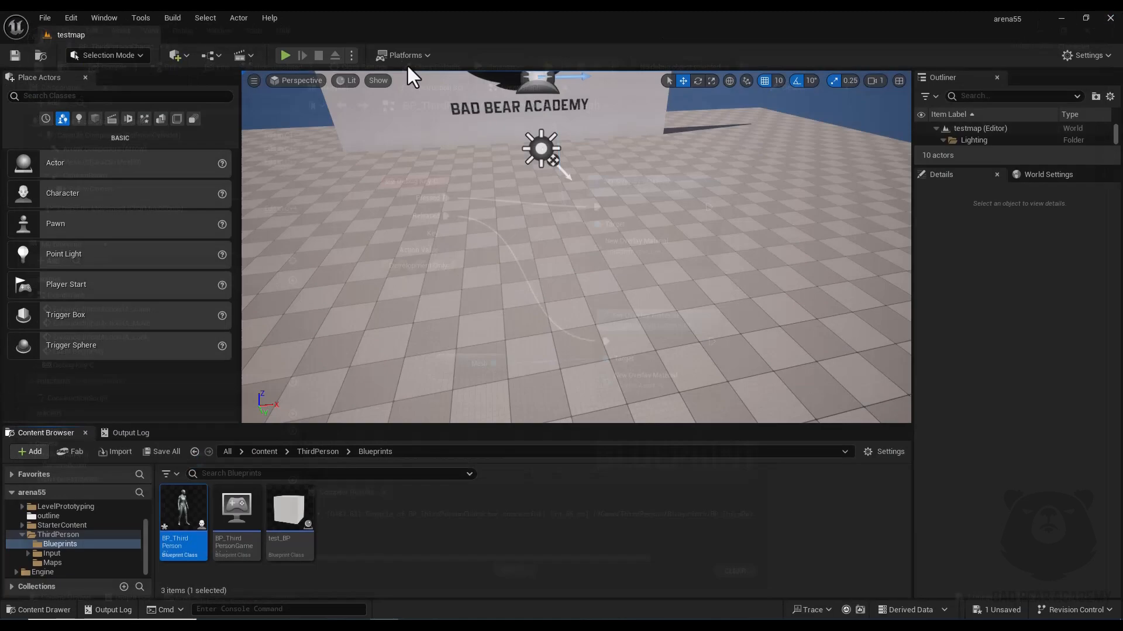
- Play the level, test the outline with the C debug key while running the character around, and stop the session
left_click(284, 53)
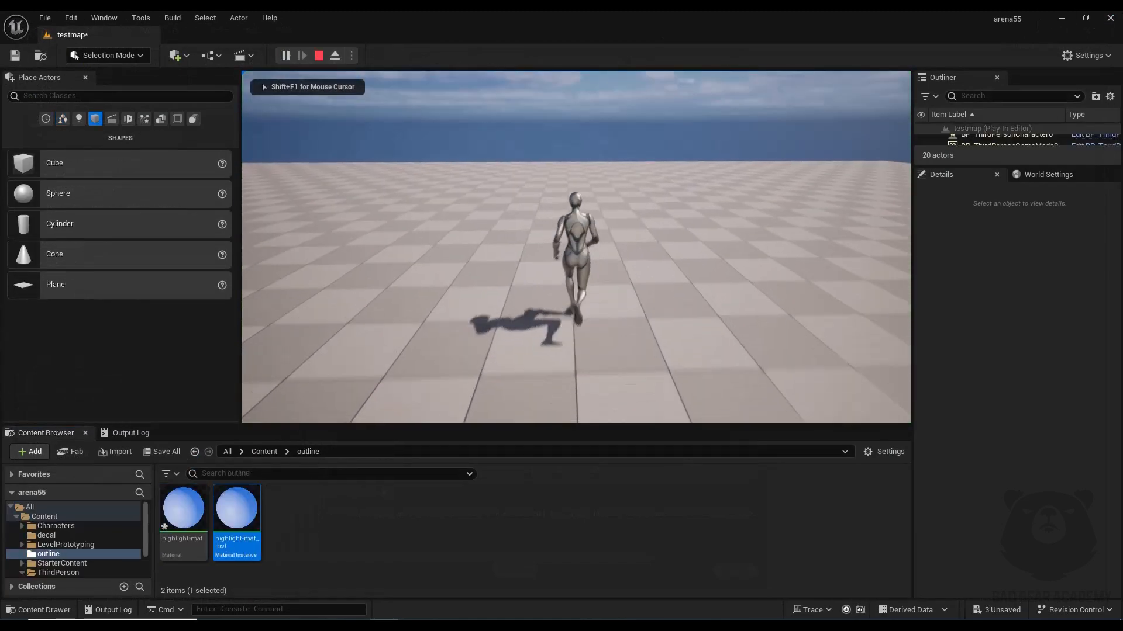
key("c")
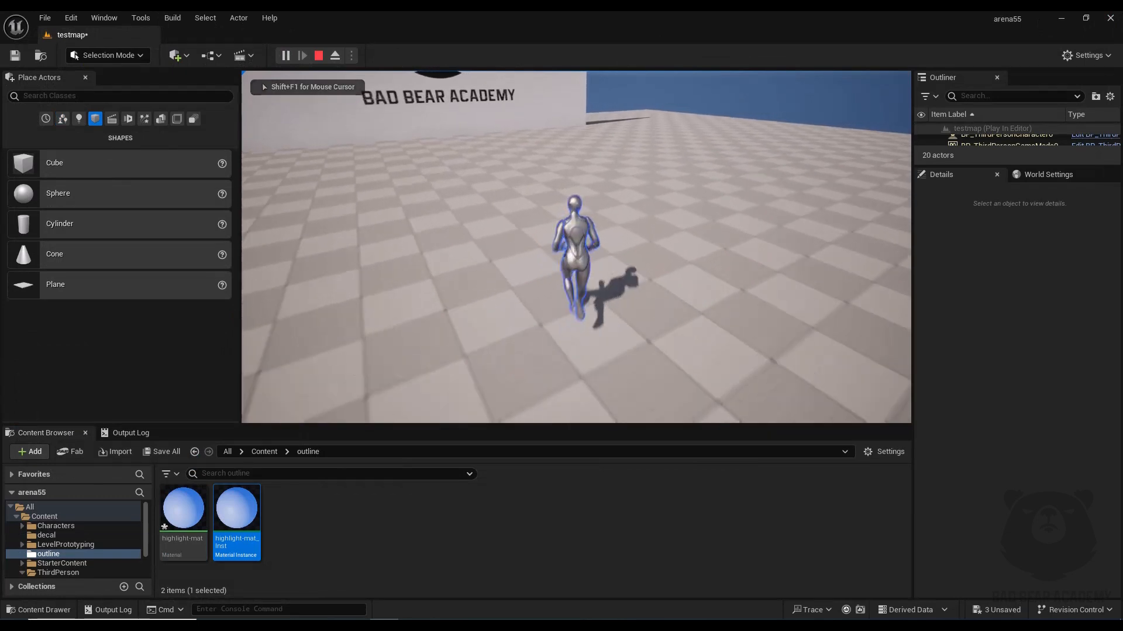
key("w")
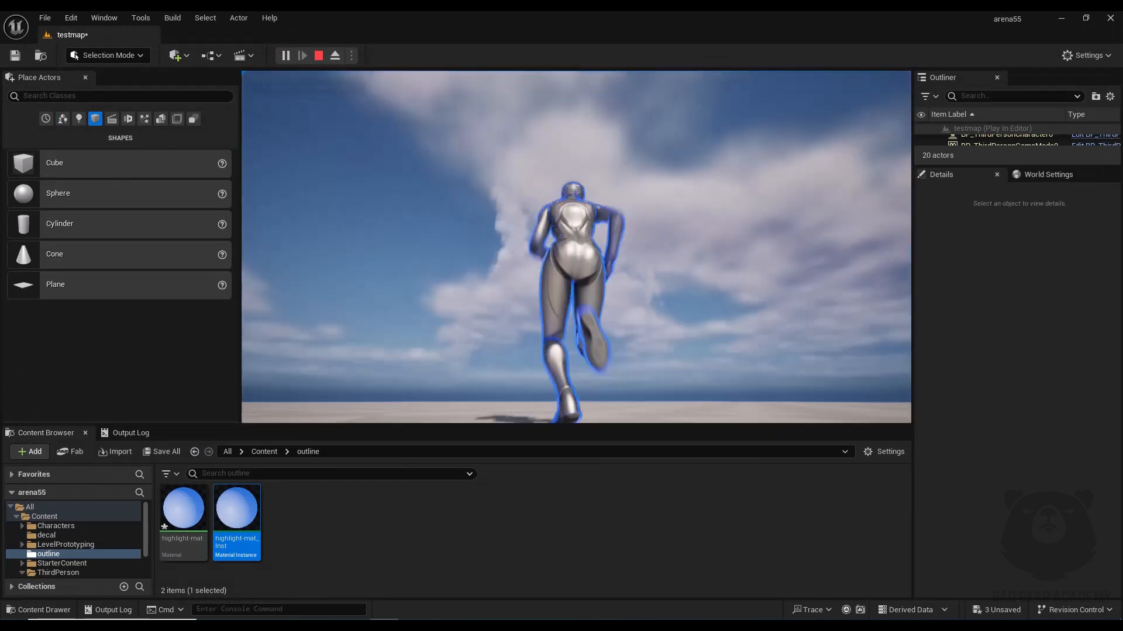
key("s")
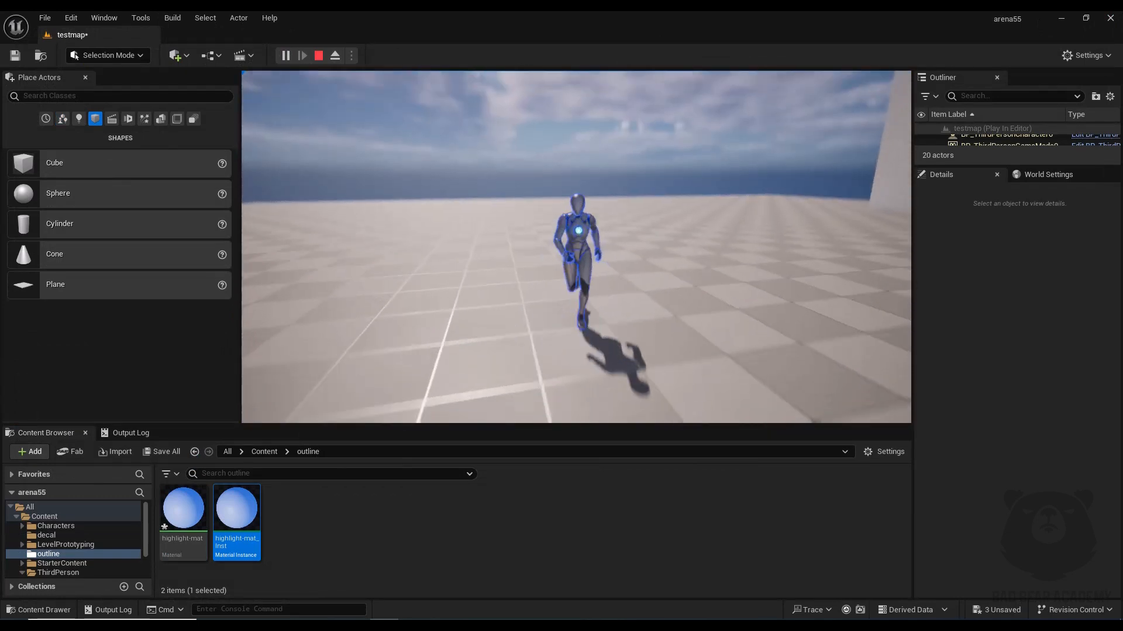
key("d")
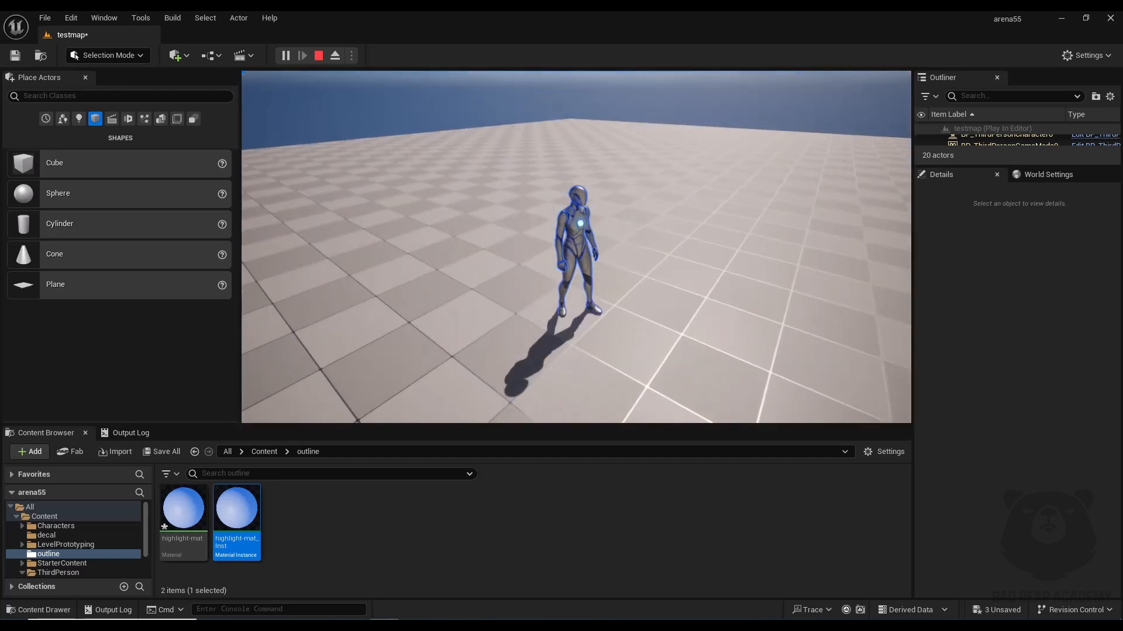
key("w")
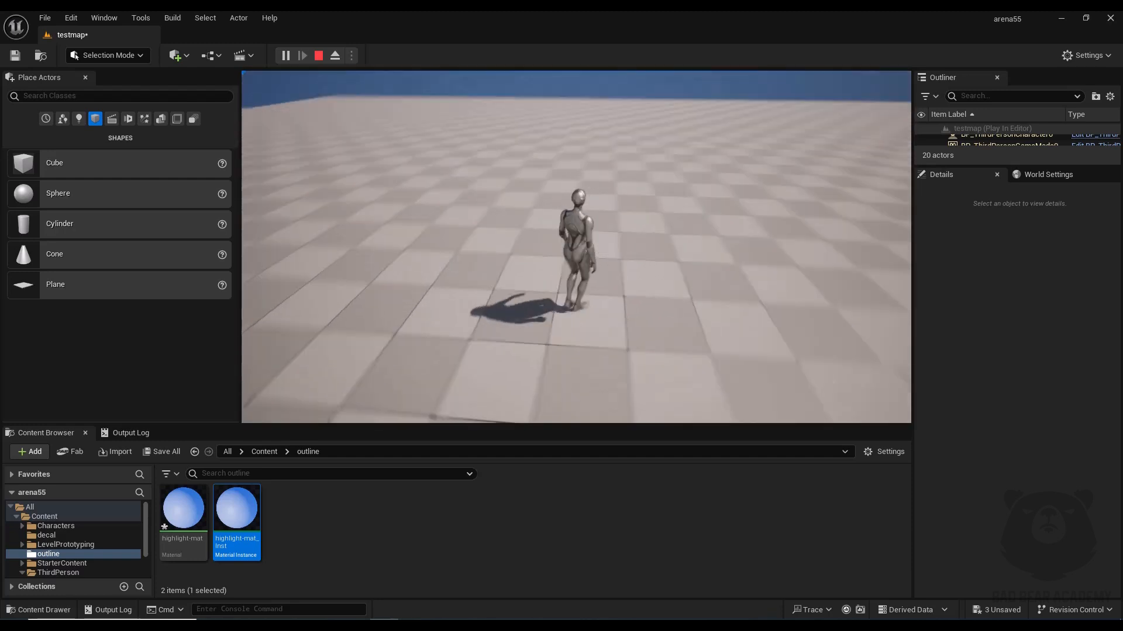
key("Escape")
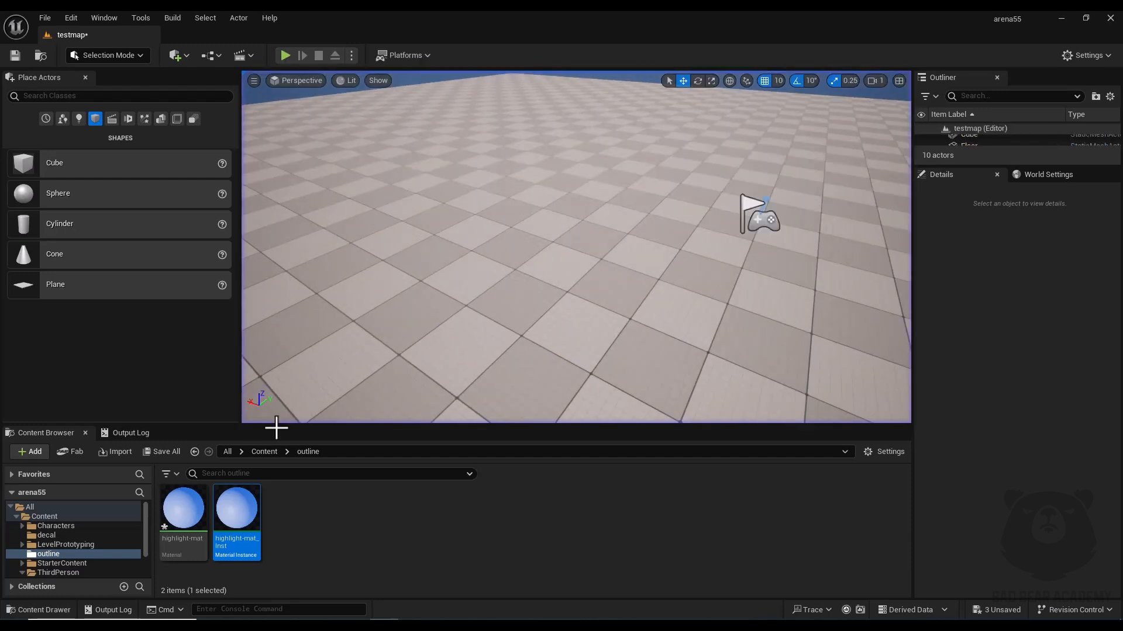
- Override the color parameter of highlight-mat_Inst with magenta, about R 1.0, G 0.0, B 0.8, and close the instance
double_click(227, 530)
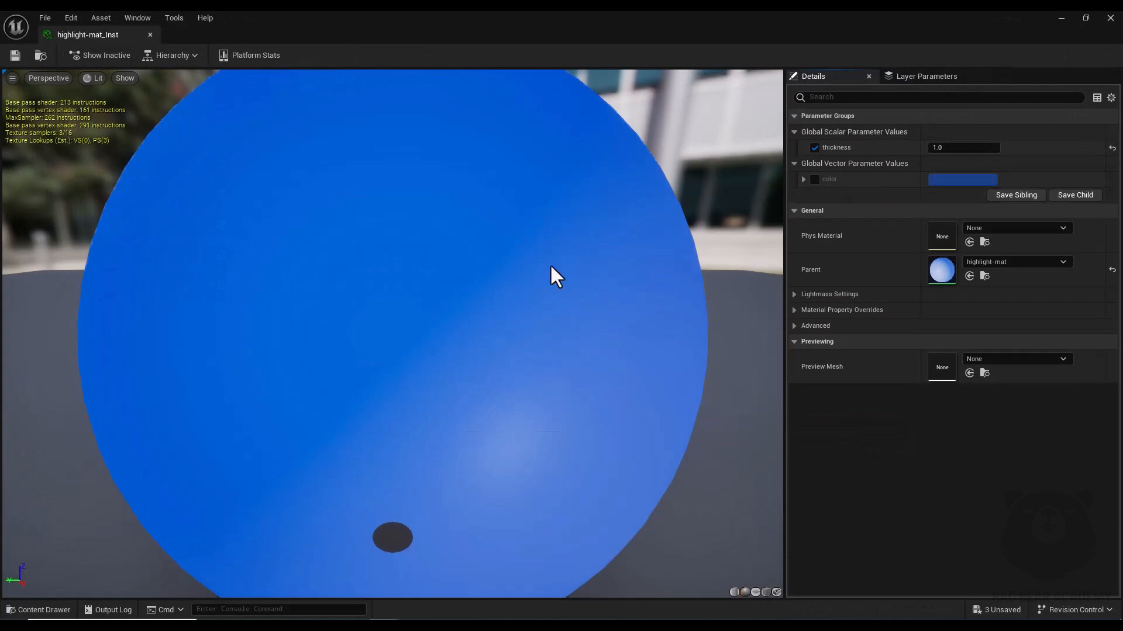
left_click(814, 180)
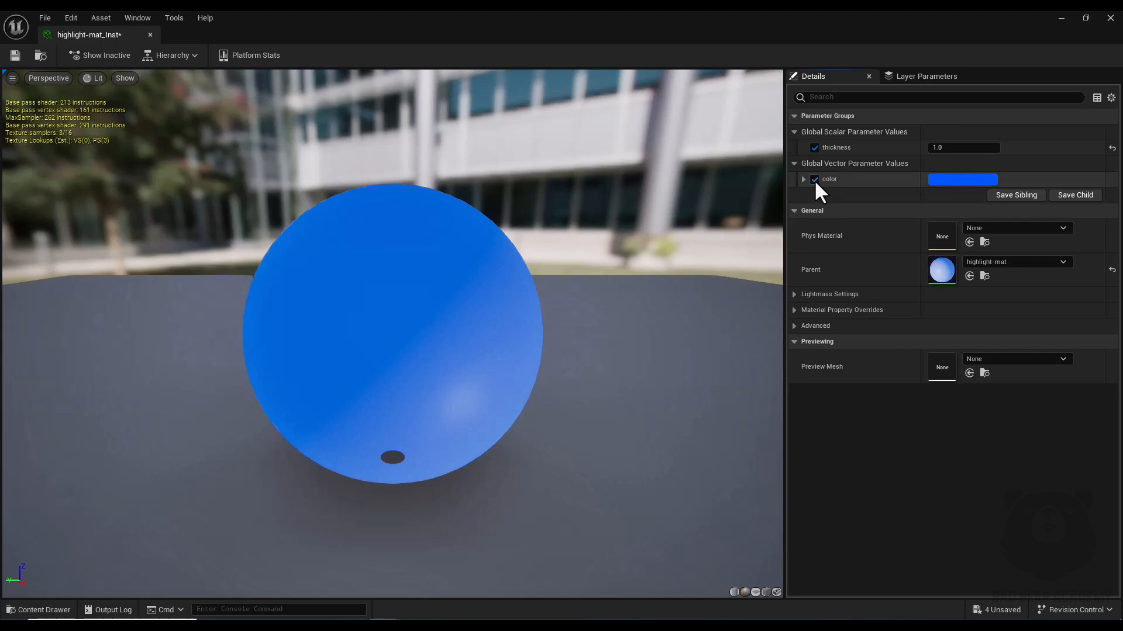
left_click(959, 179)
left_click_drag(781, 271, 820, 228)
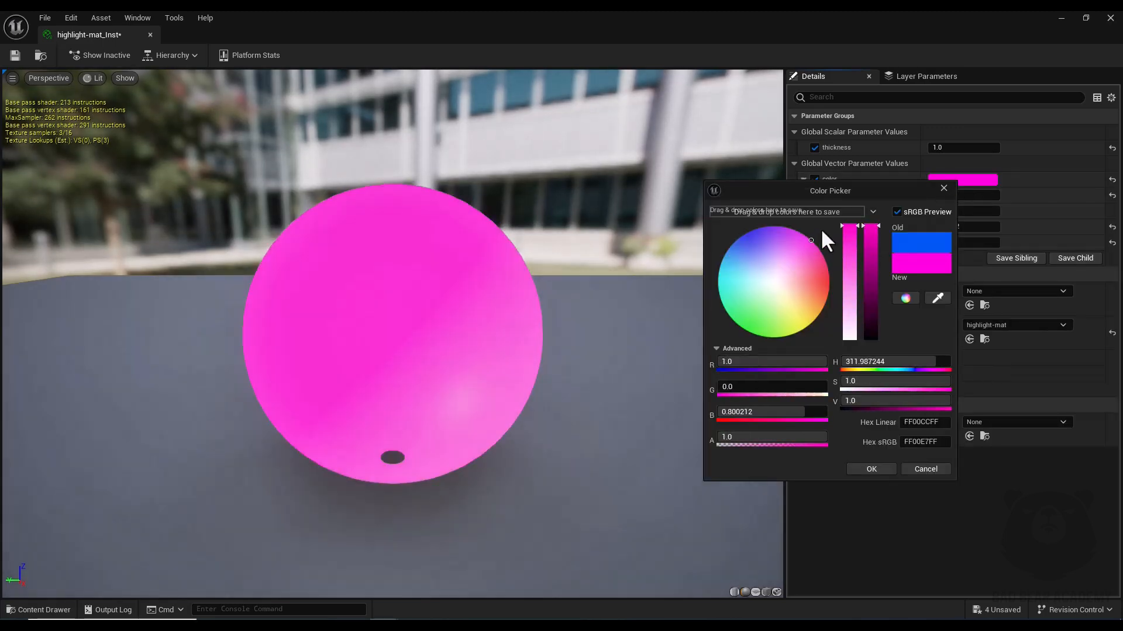
left_click(871, 469)
left_click(1110, 17)
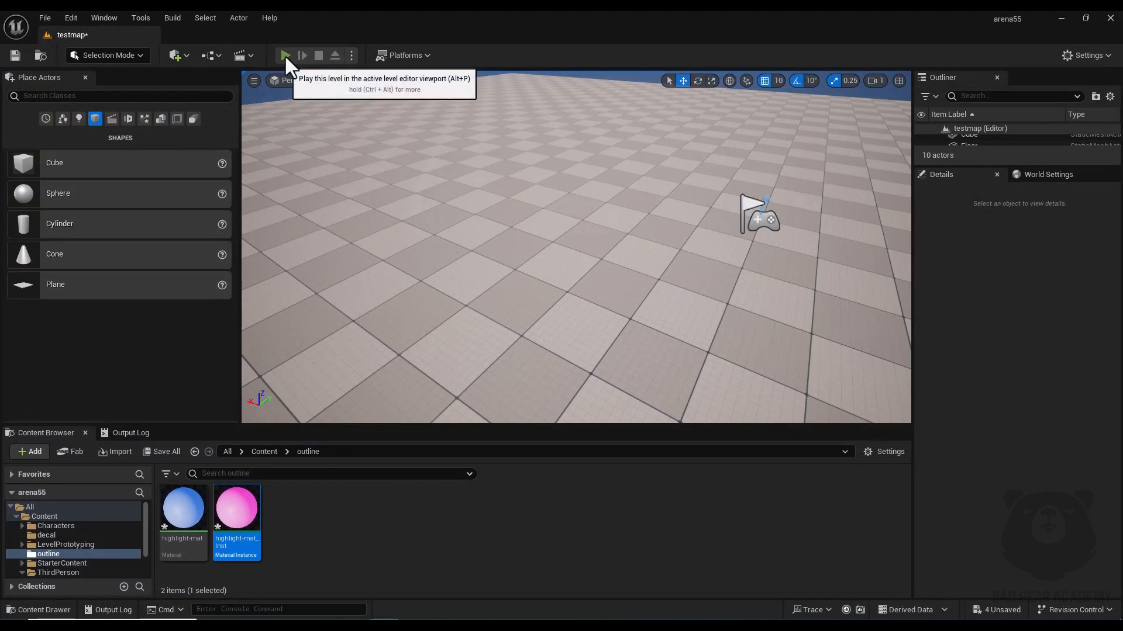
- Play the level again and check the character's outline in the new color while moving around
left_click(284, 54)
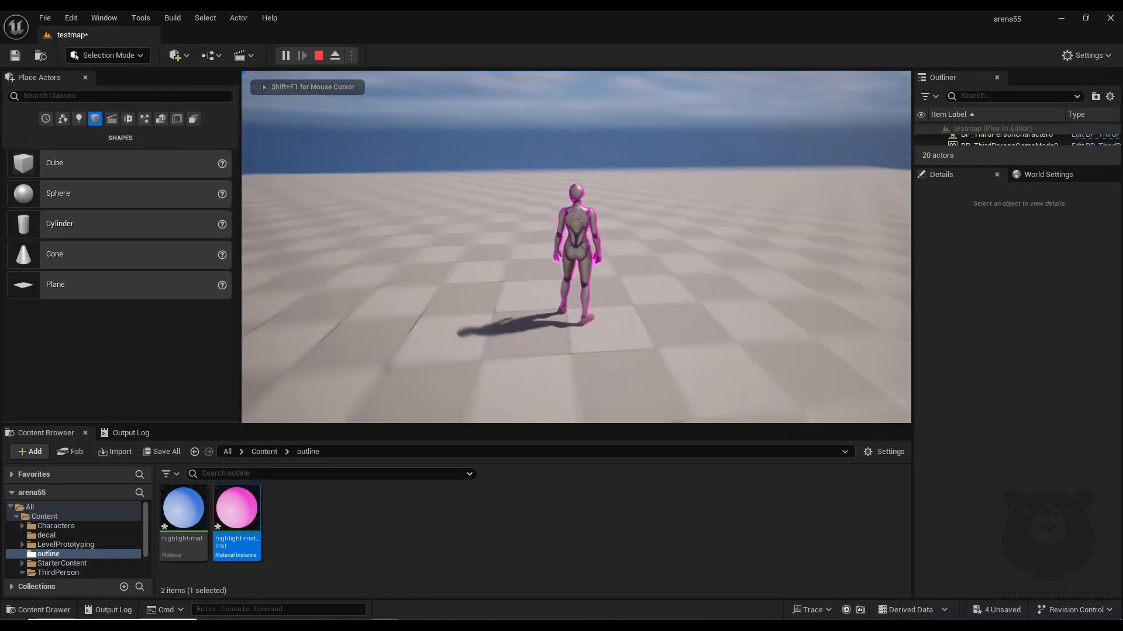
key("w")
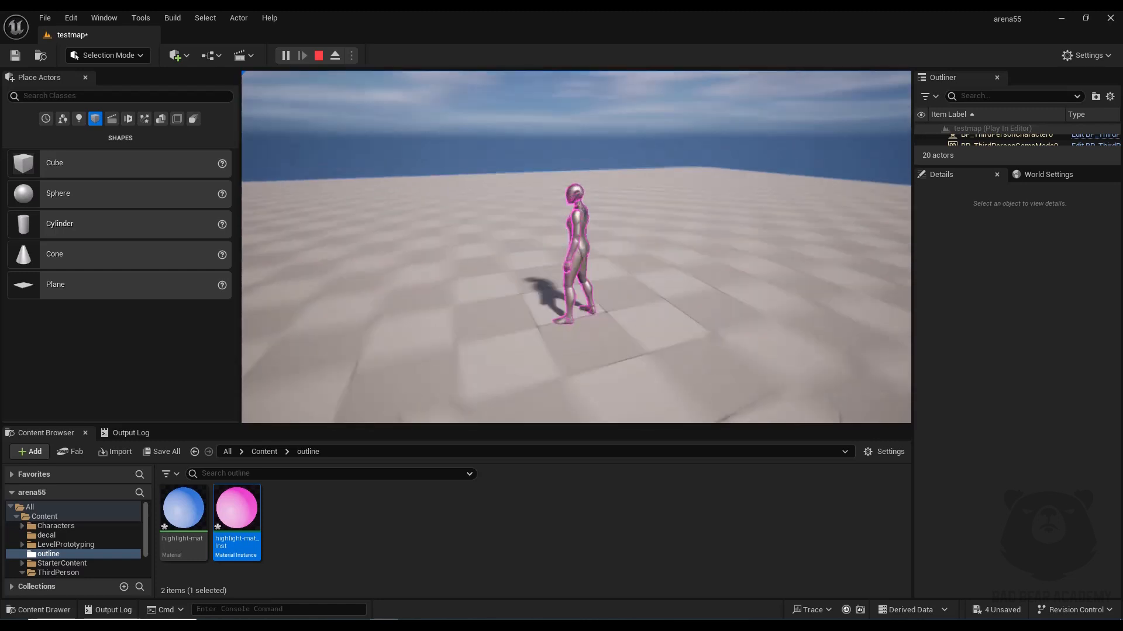